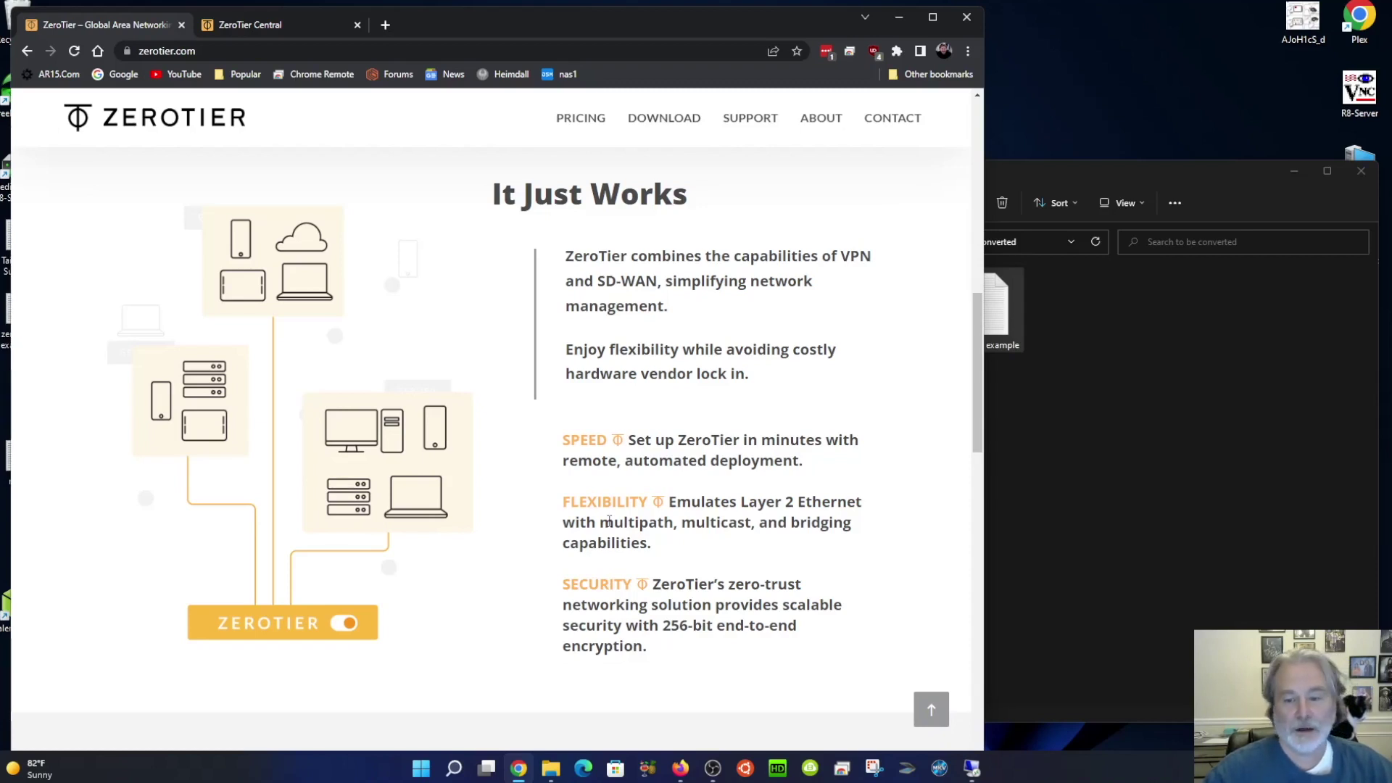
Scroll up the zerotier.com homepage to the overview of its VPN and SD-WAN capabilities.
scroll(609, 519, up, 1)
On the Windows 11 VM, run the ZeroTier One installer, approve the warnings, then launch ZeroTier One.
click(972, 768)
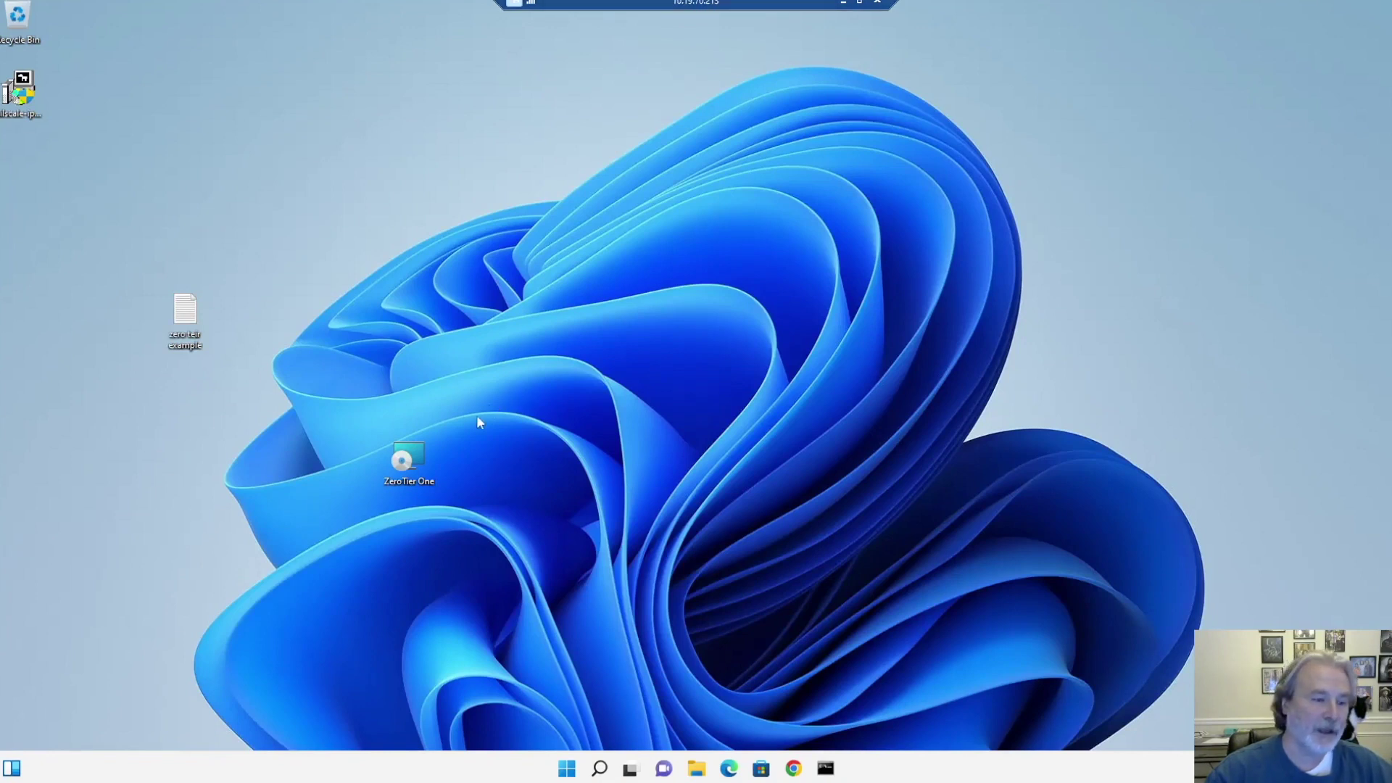
double_click(423, 467)
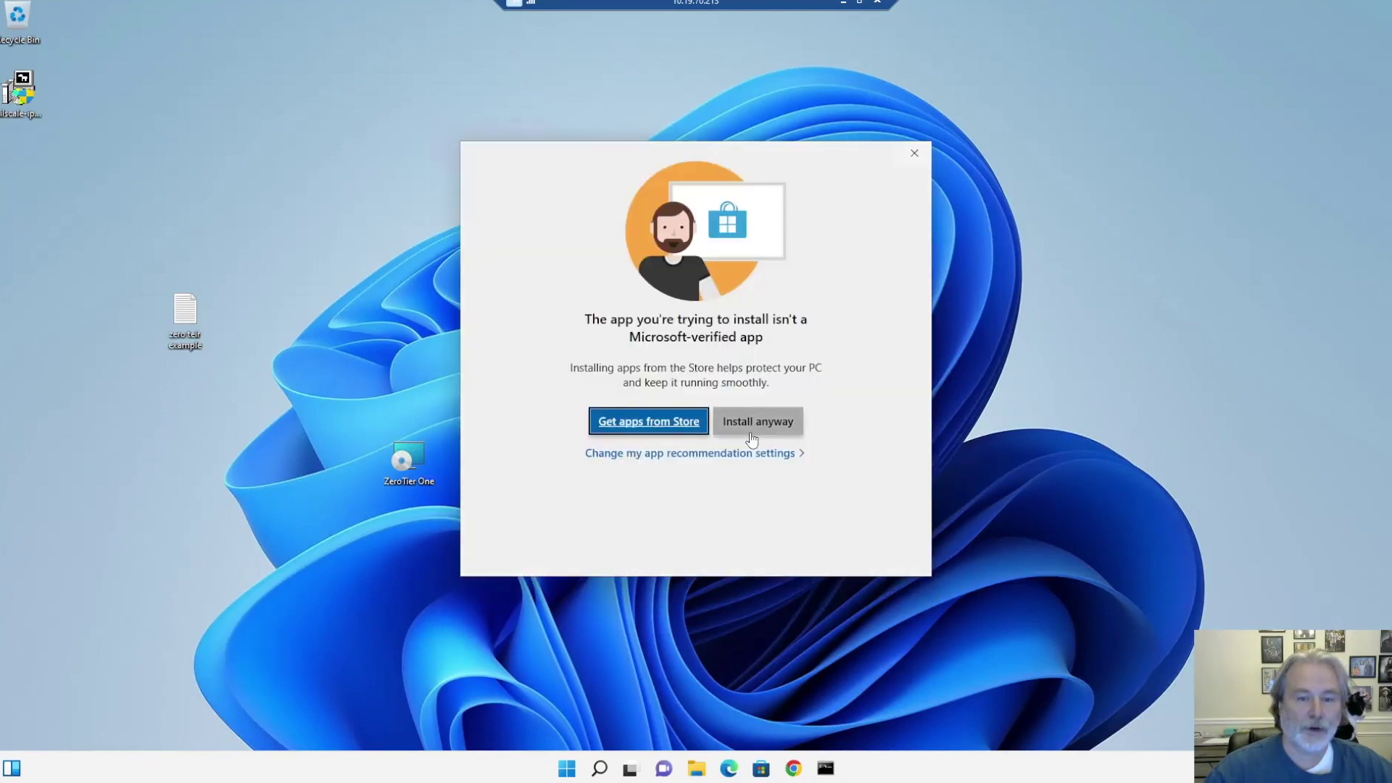
click(752, 433)
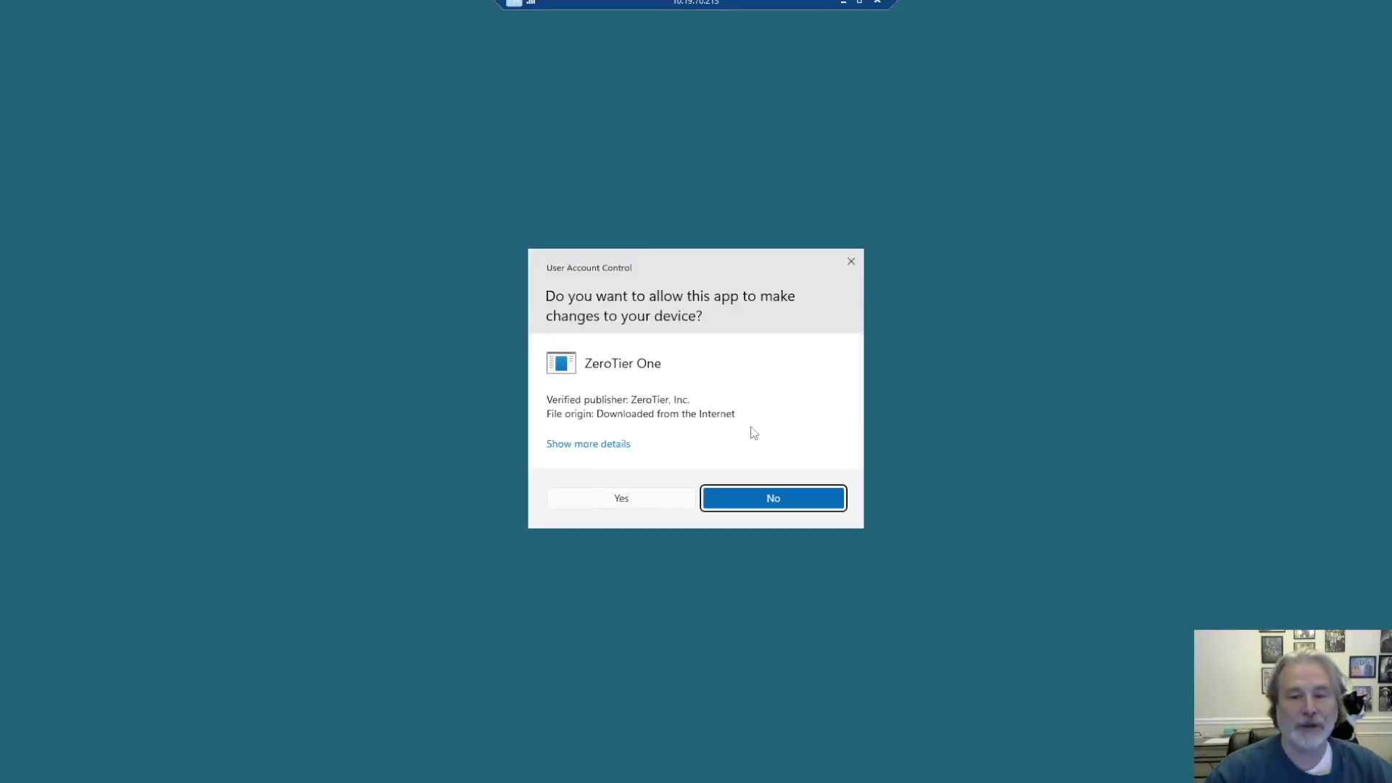
click(633, 502)
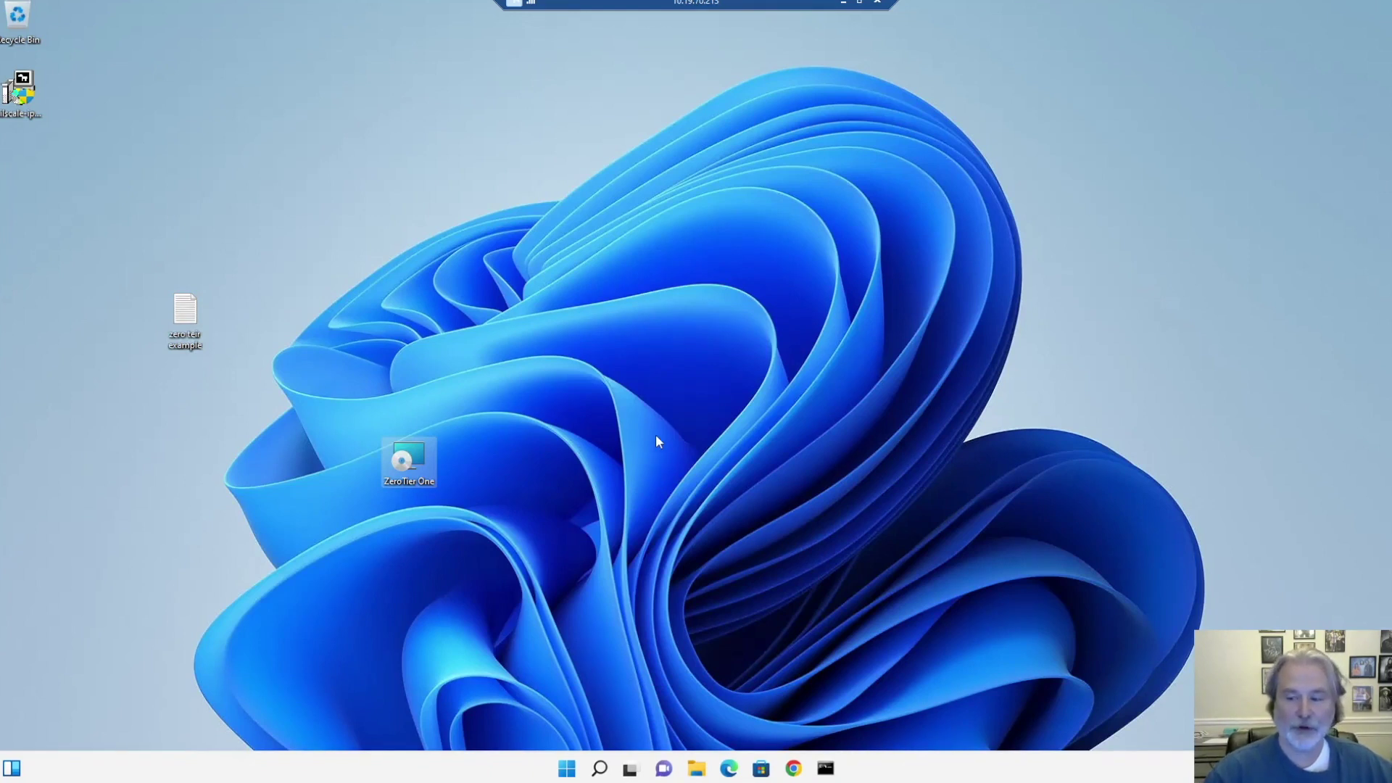
double_click(428, 464)
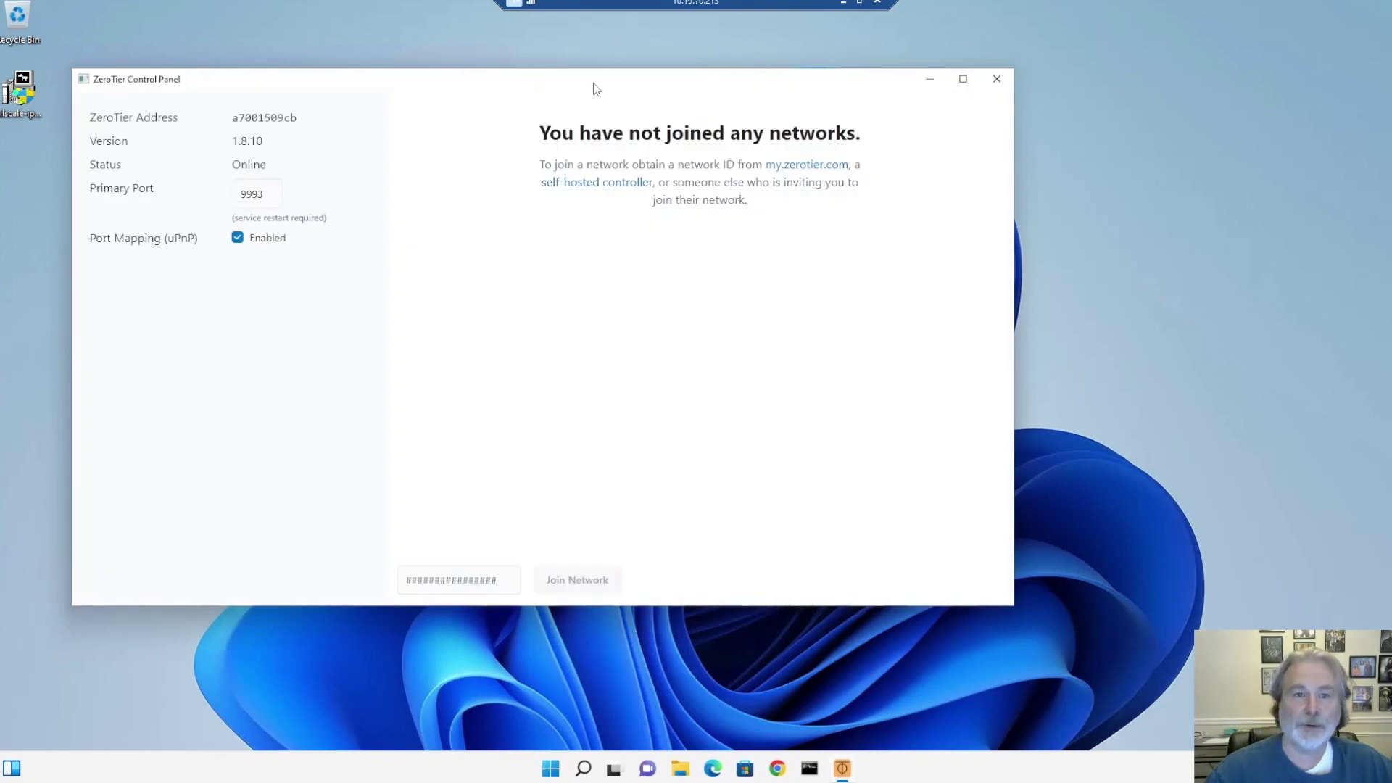
Move the empty ZeroTier control panel to the right and minimize the Remote Desktop session.
drag(595, 81, 801, 81)
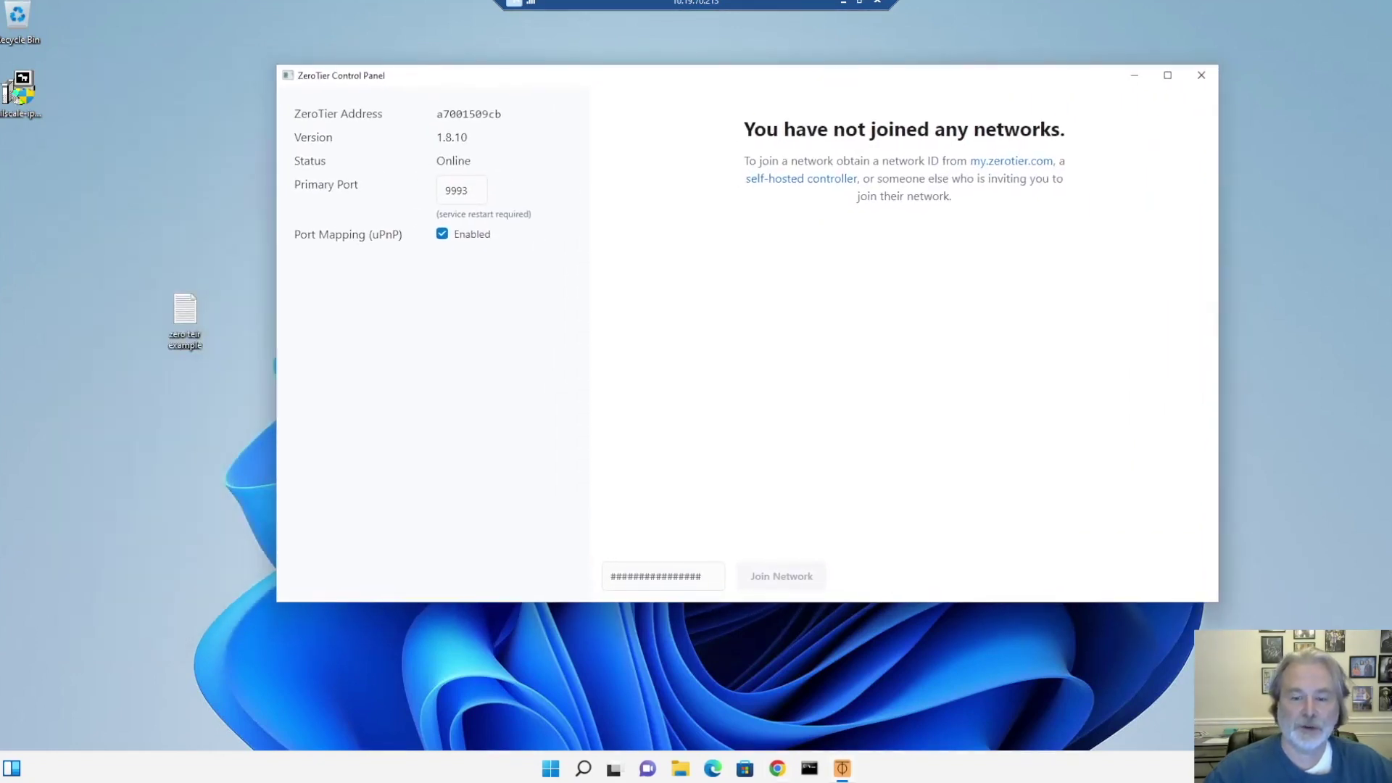
click(844, 3)
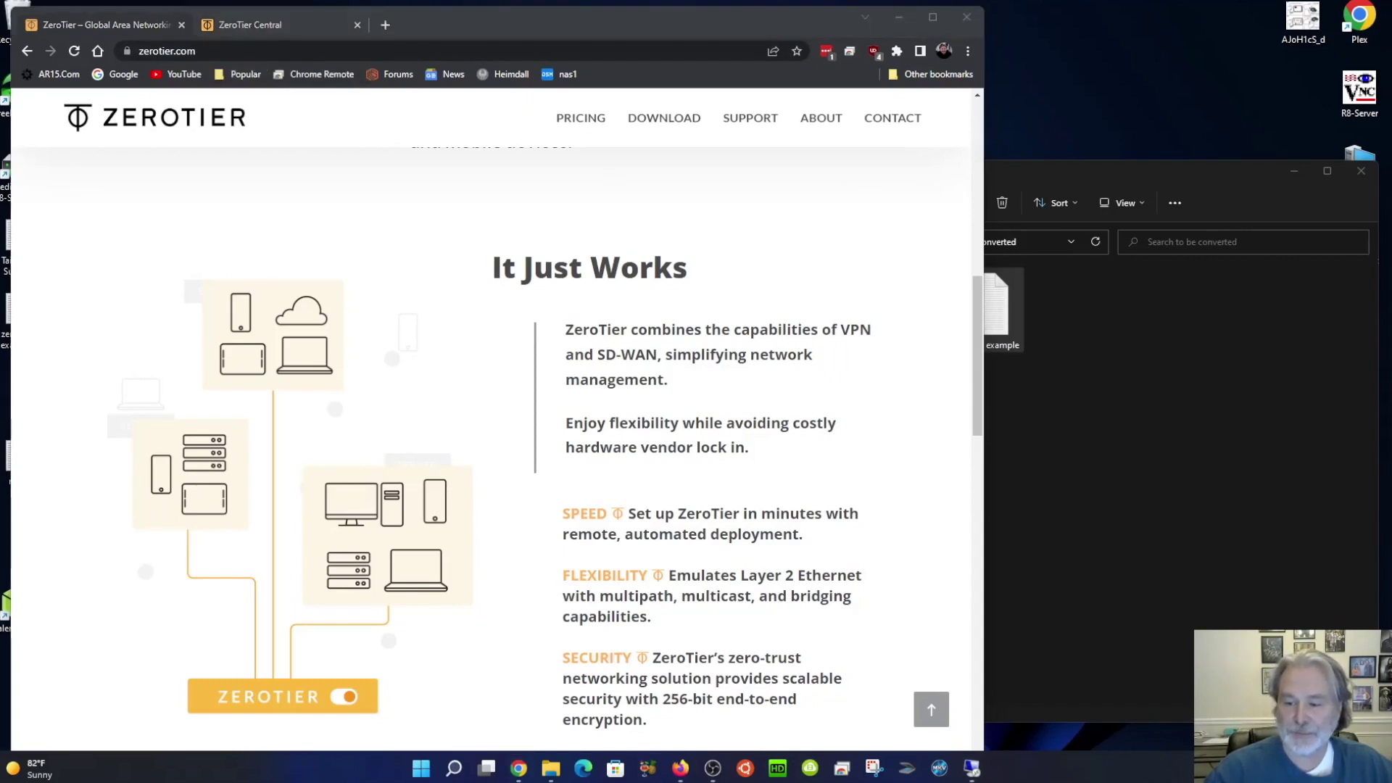
Check the network ID on the ZeroTier Central page, then return to the VM's remote session.
click(435, 192)
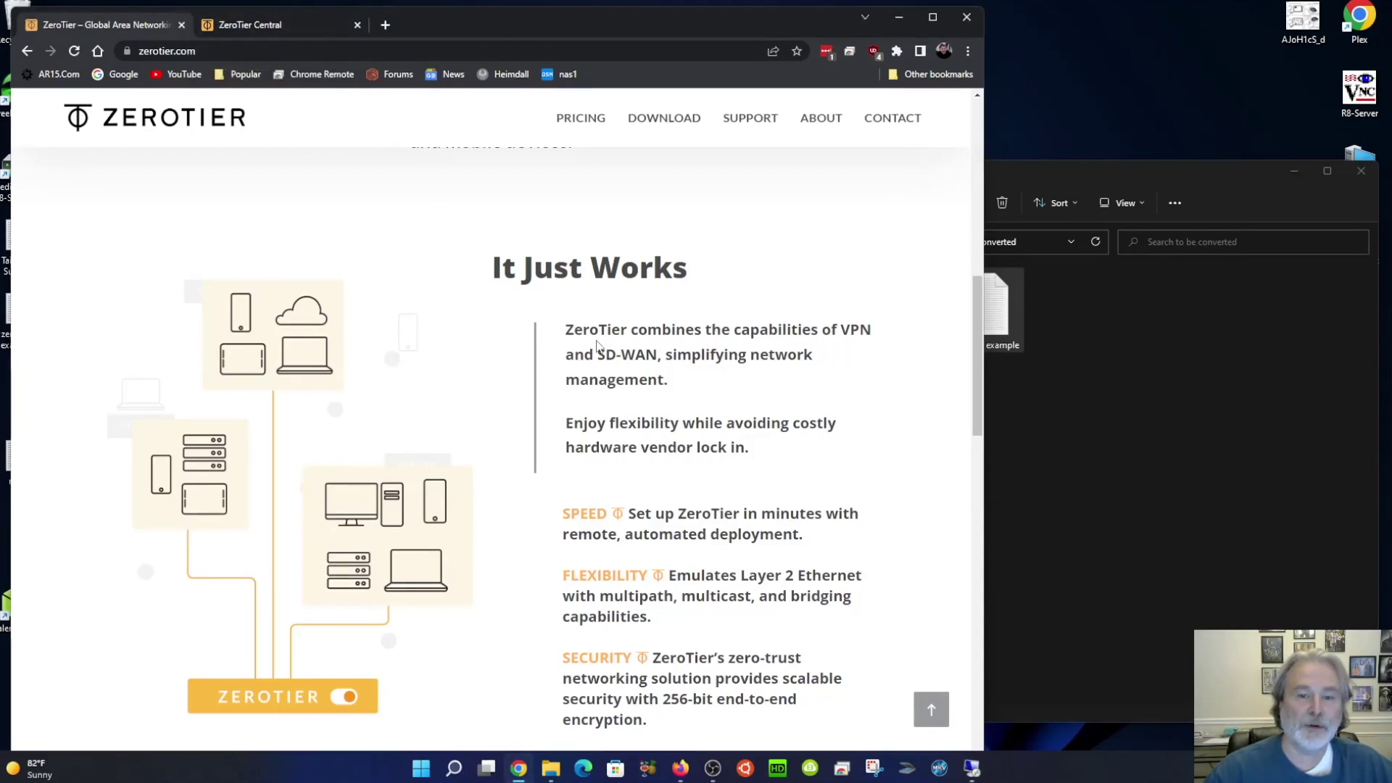
click(294, 25)
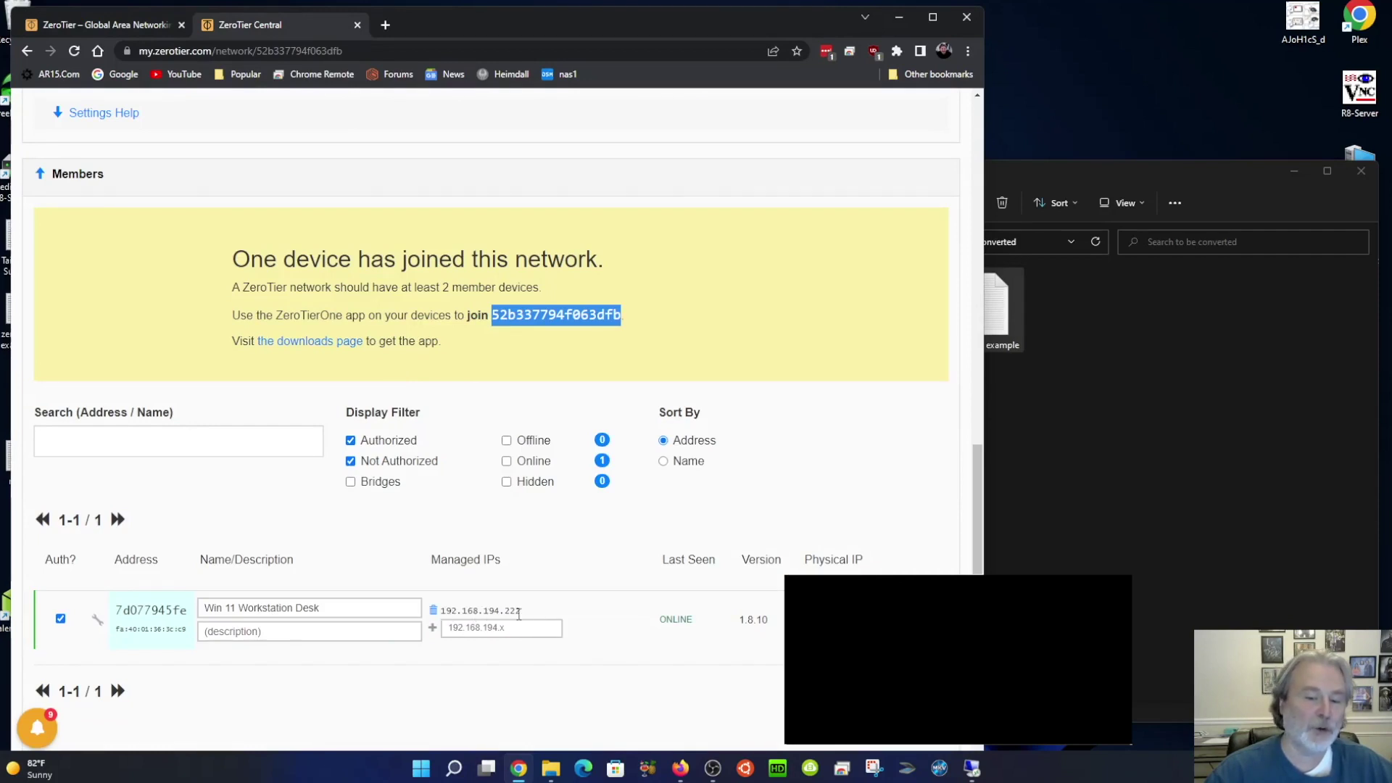
click(973, 770)
Copy the saved network ID from the Notepad text file and close it.
double_click(182, 325)
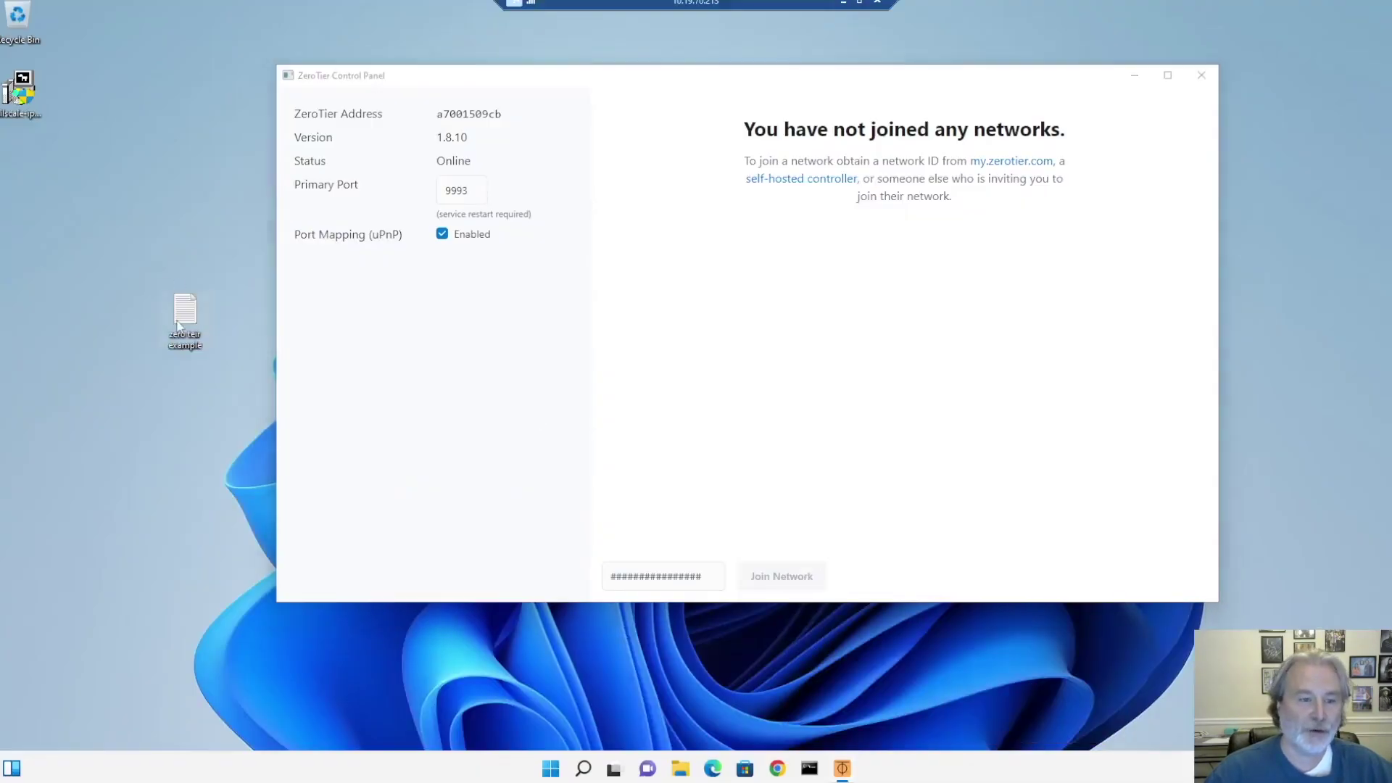
double_click(217, 234)
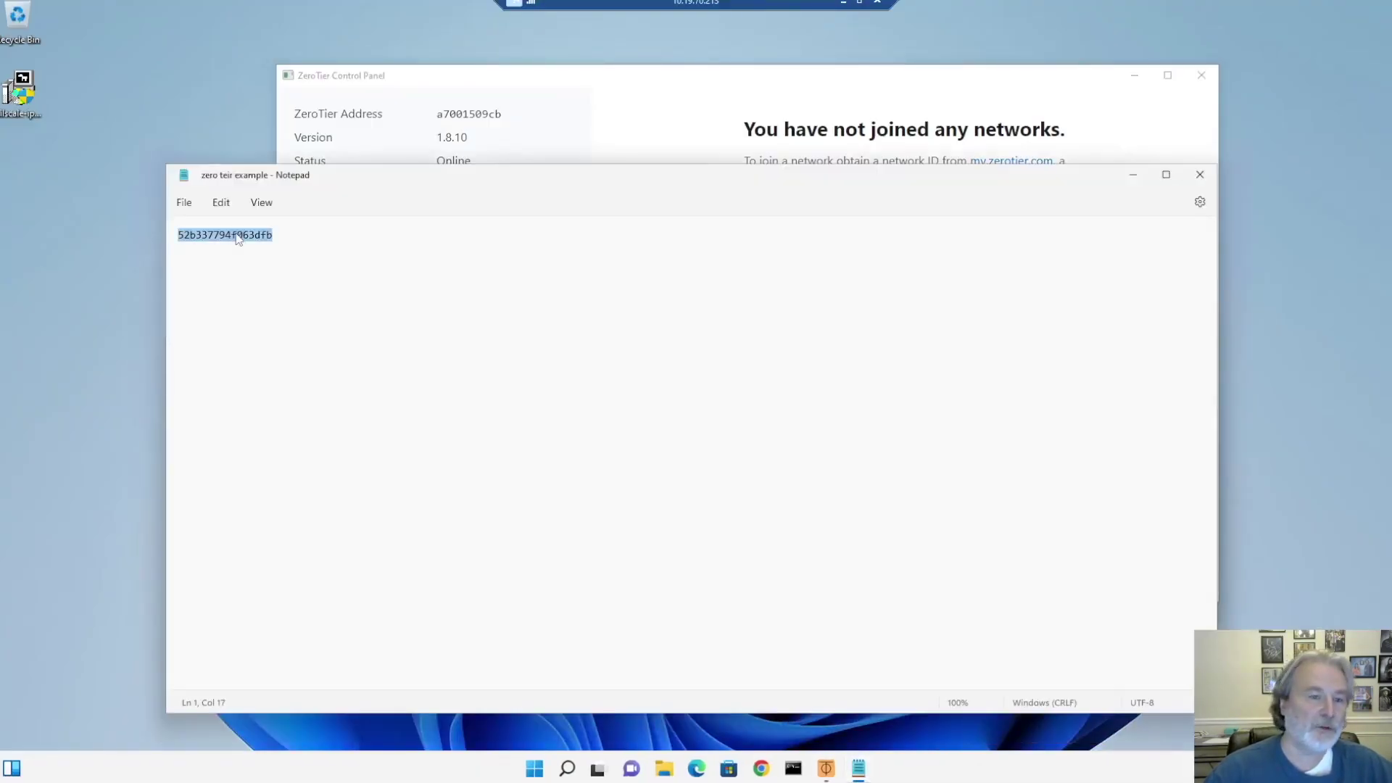
right_click(239, 240)
click(280, 311)
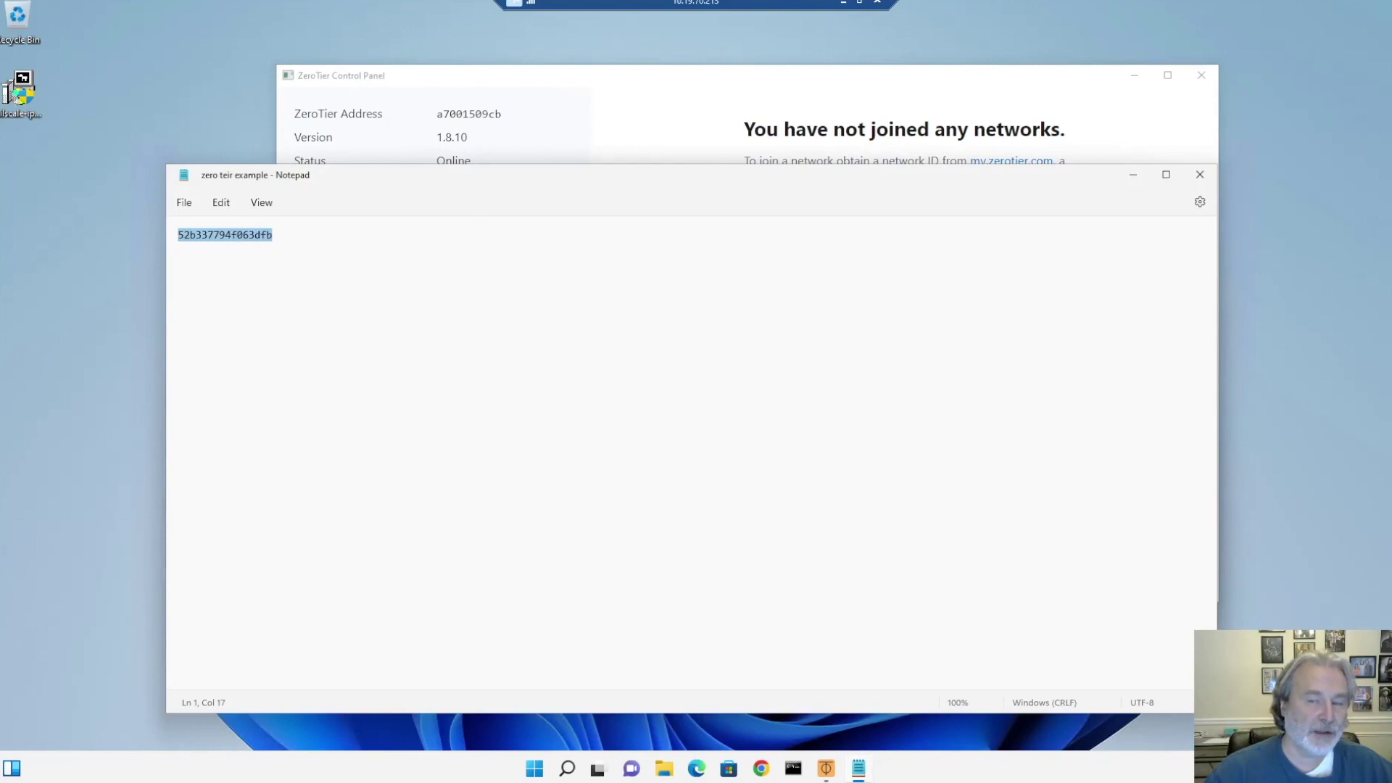
click(1200, 174)
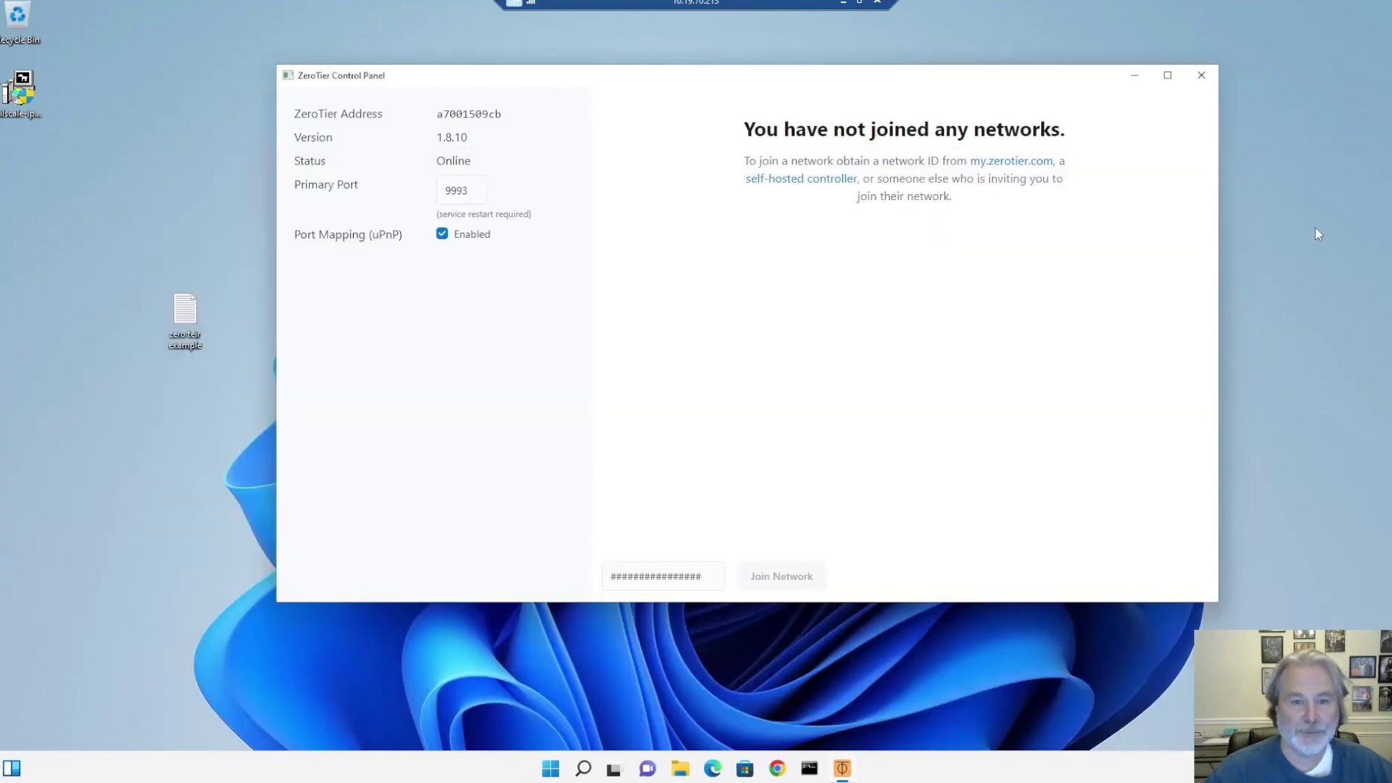
Paste the network ID into ZeroTier One, join the network, and minimize the remote session.
click(682, 576)
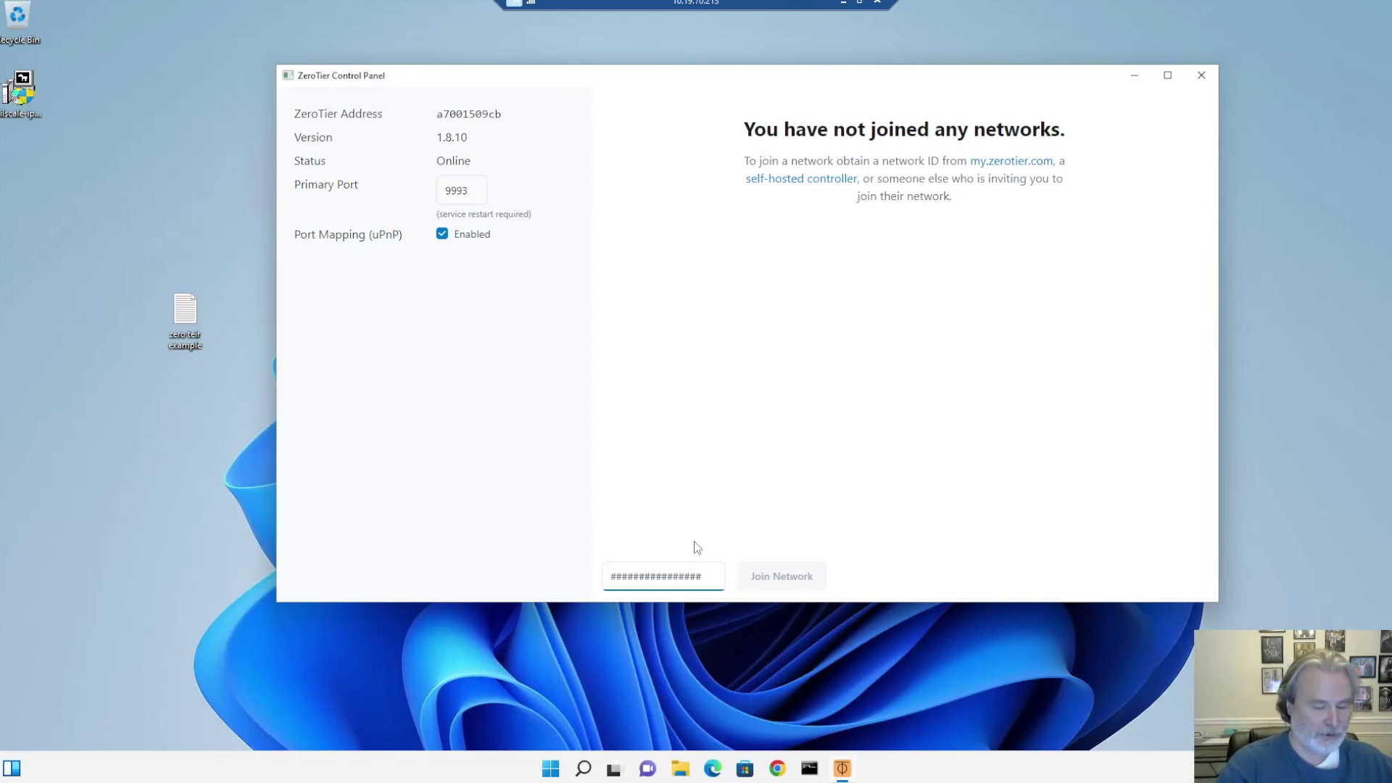
key(ctrl+v)
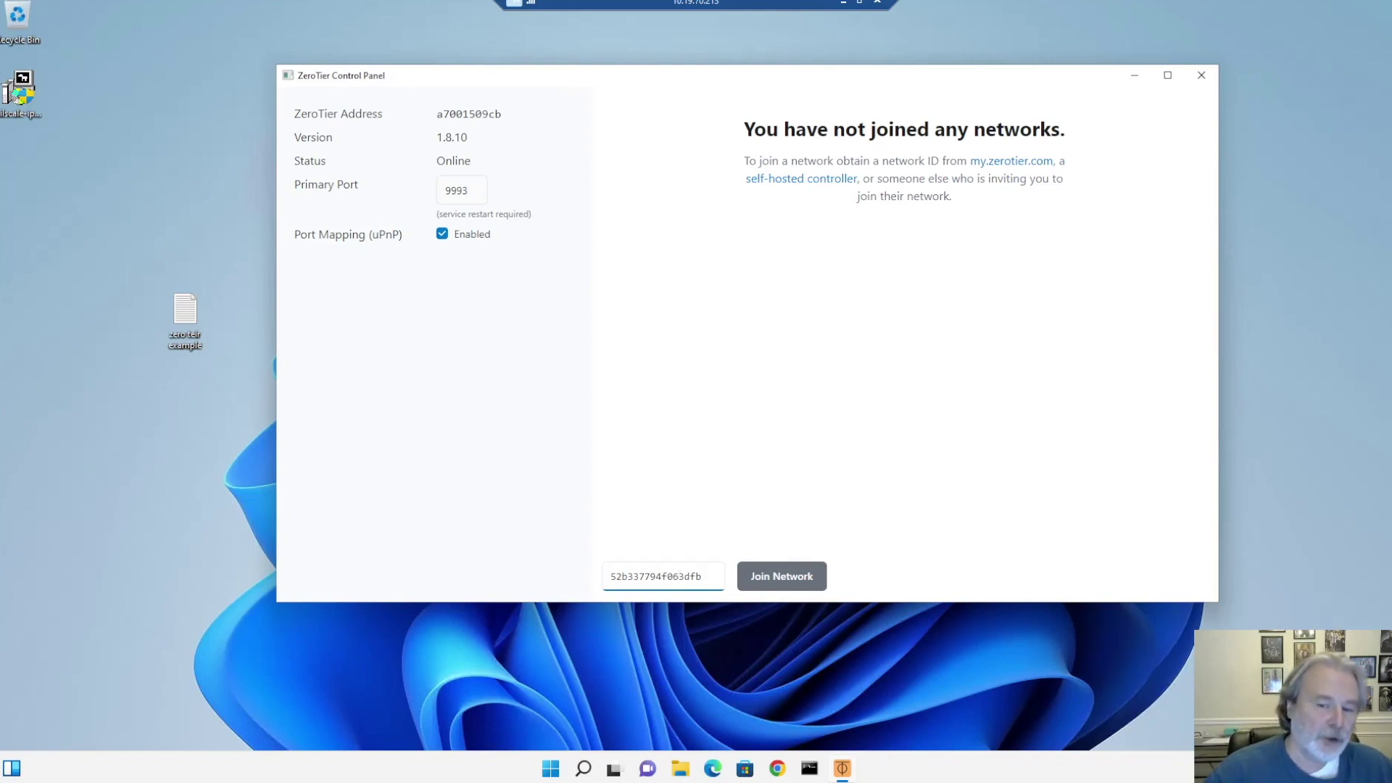
click(771, 578)
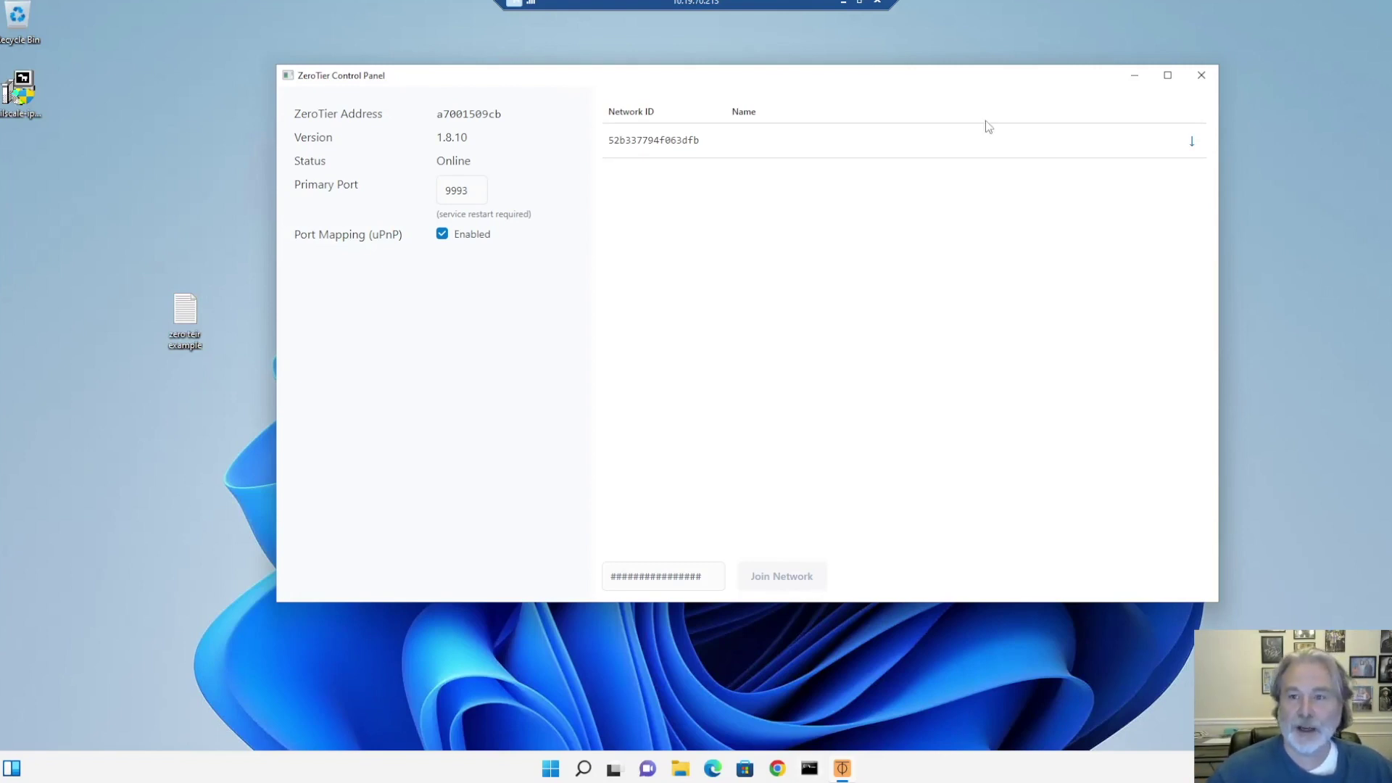
click(843, 3)
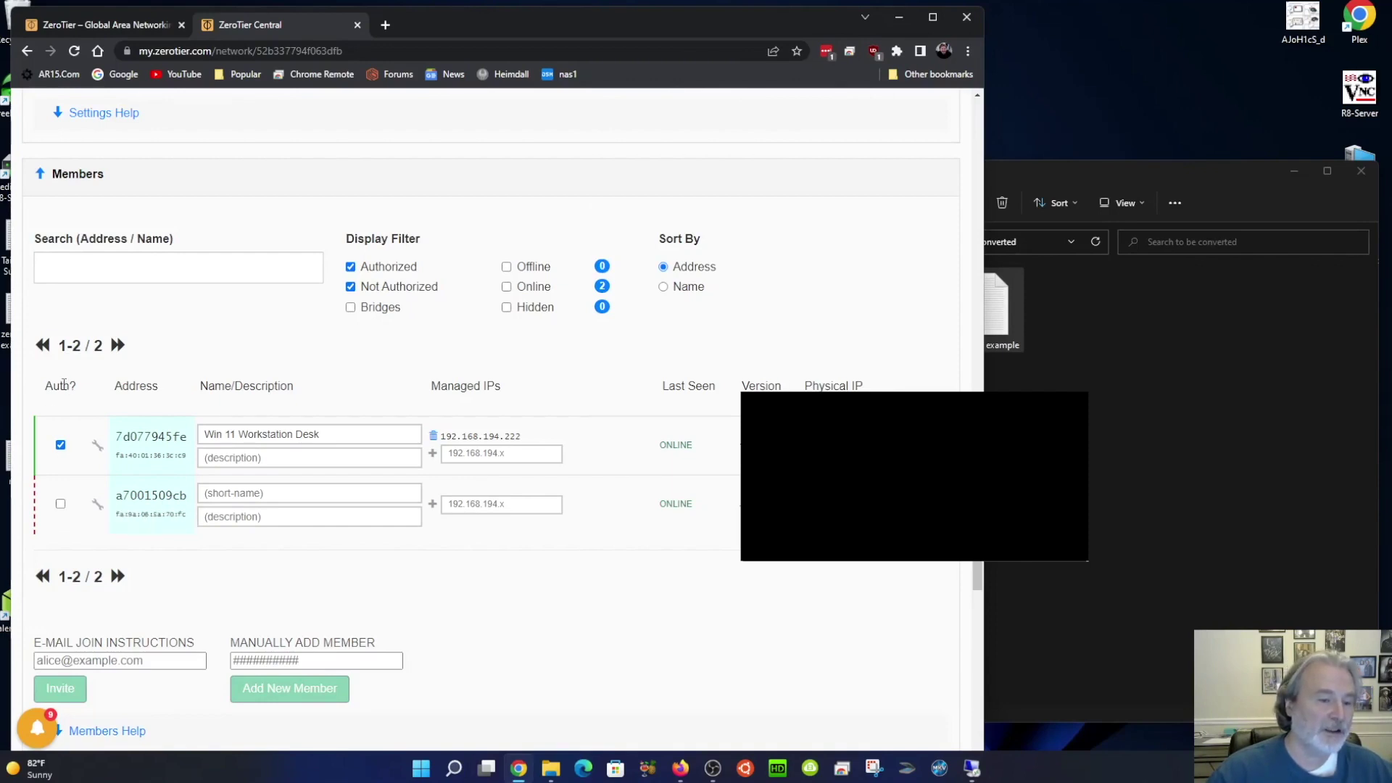
Authorize the second member, name it 'YouTube Demo', and go back to the VM session.
drag(60, 385, 71, 385)
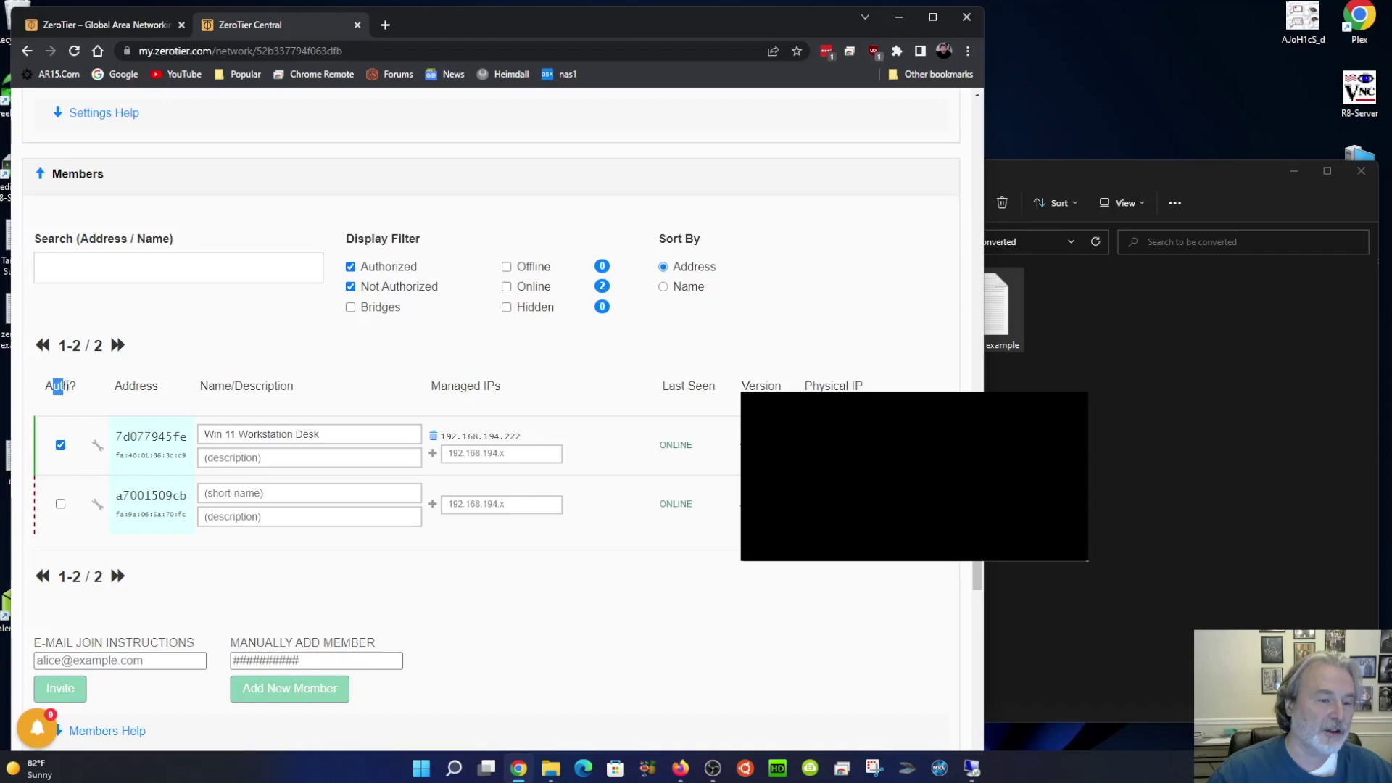
click(60, 503)
click(225, 495)
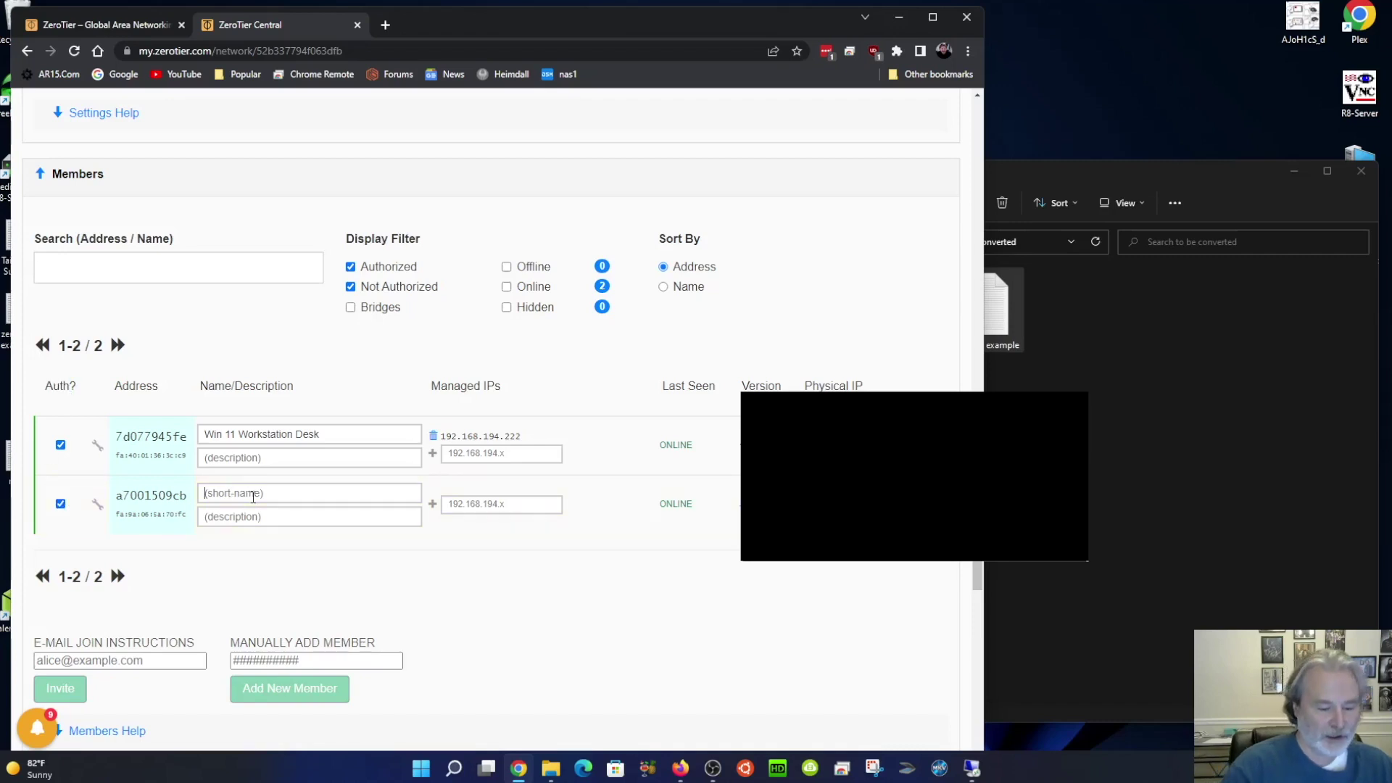
text(YouTub)
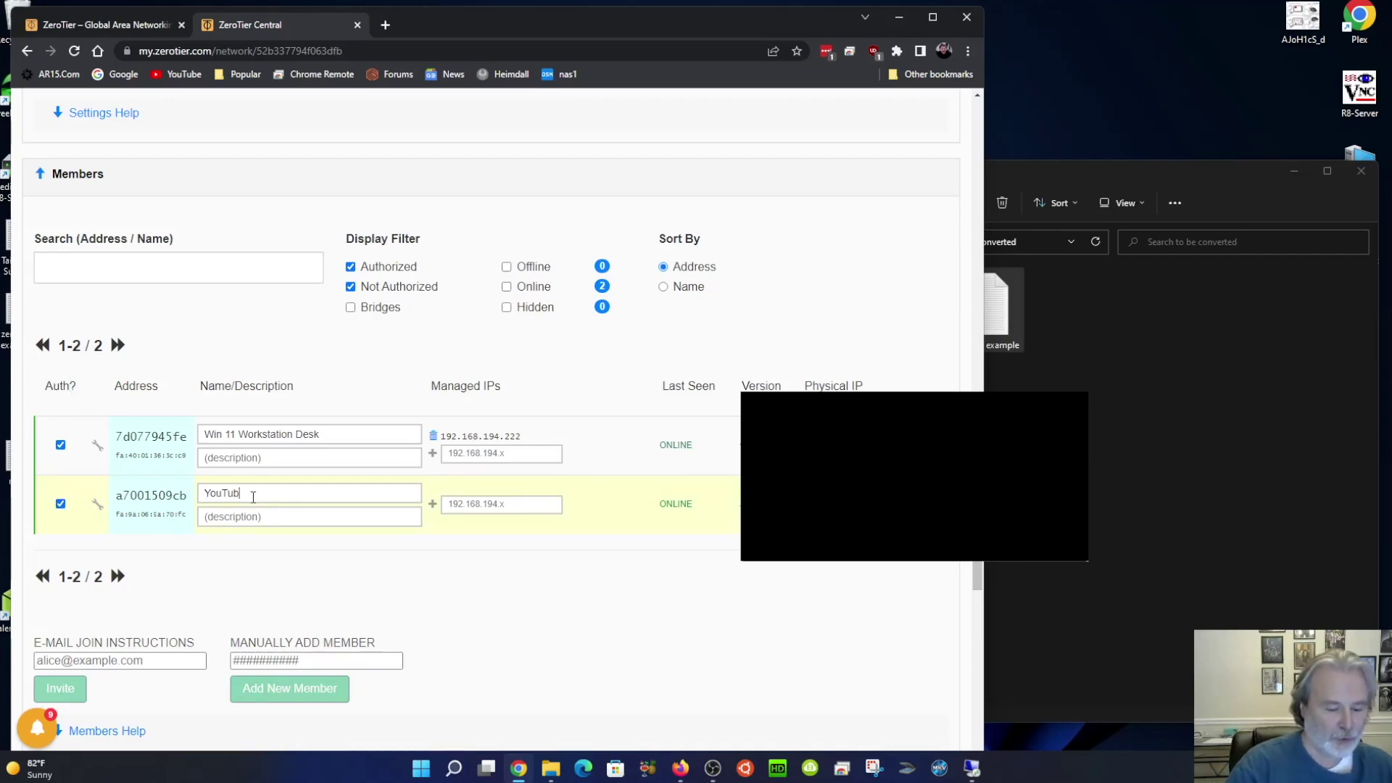
text(e Demo)
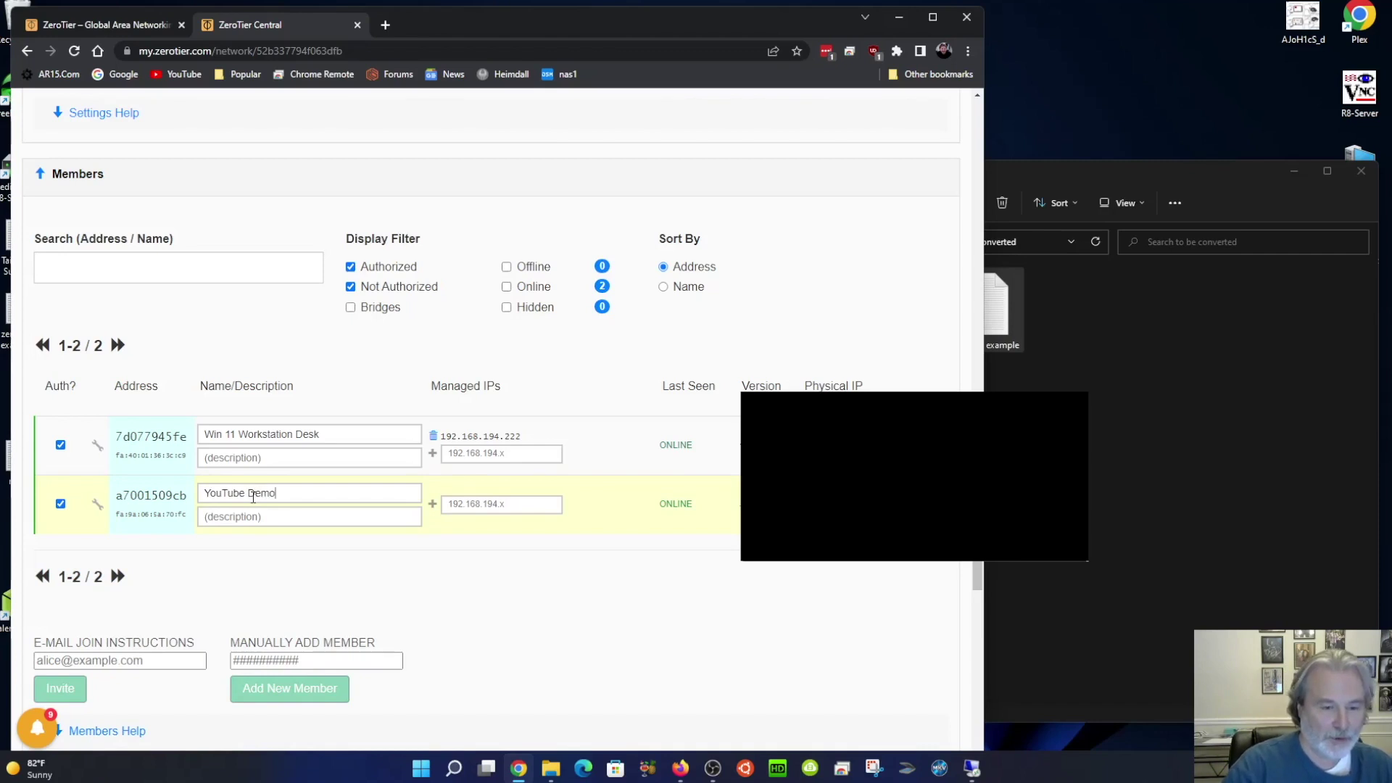
key(Return)
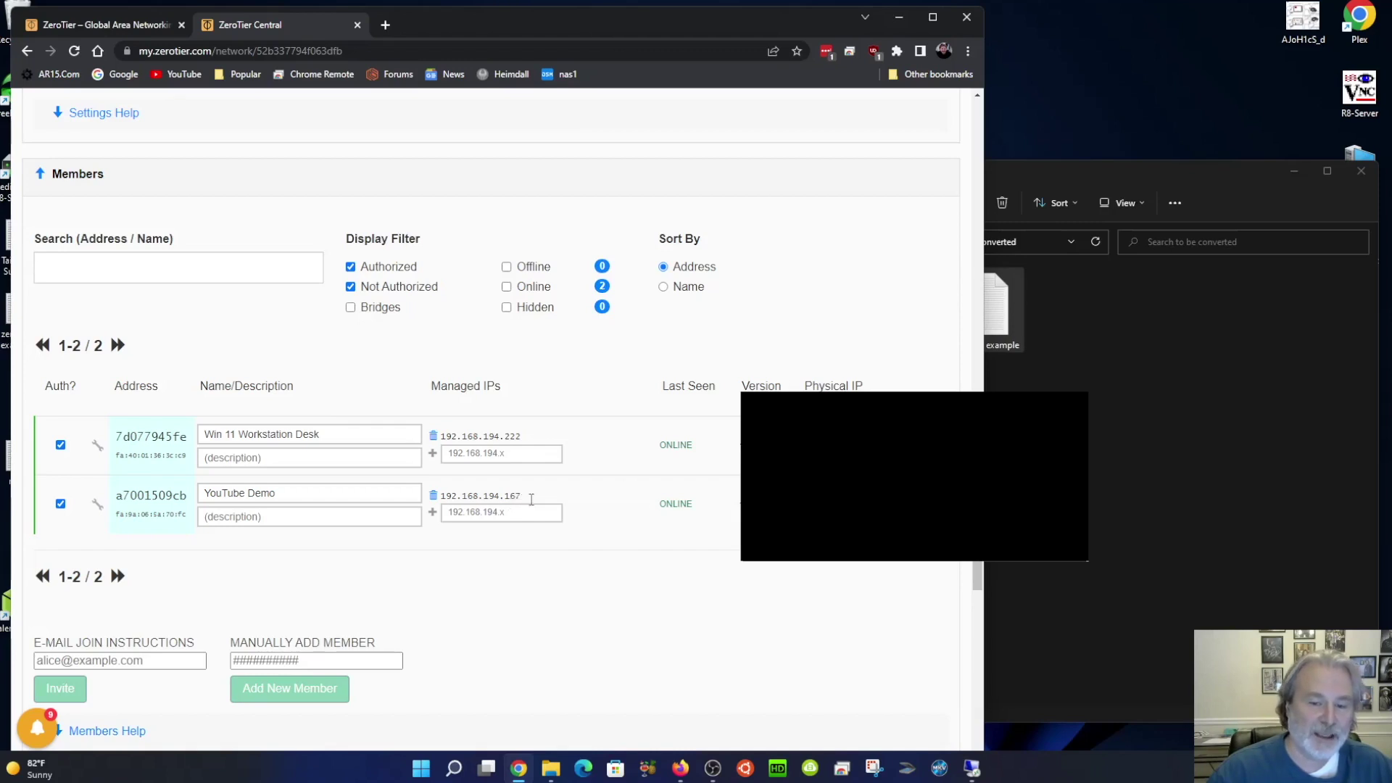
click(970, 768)
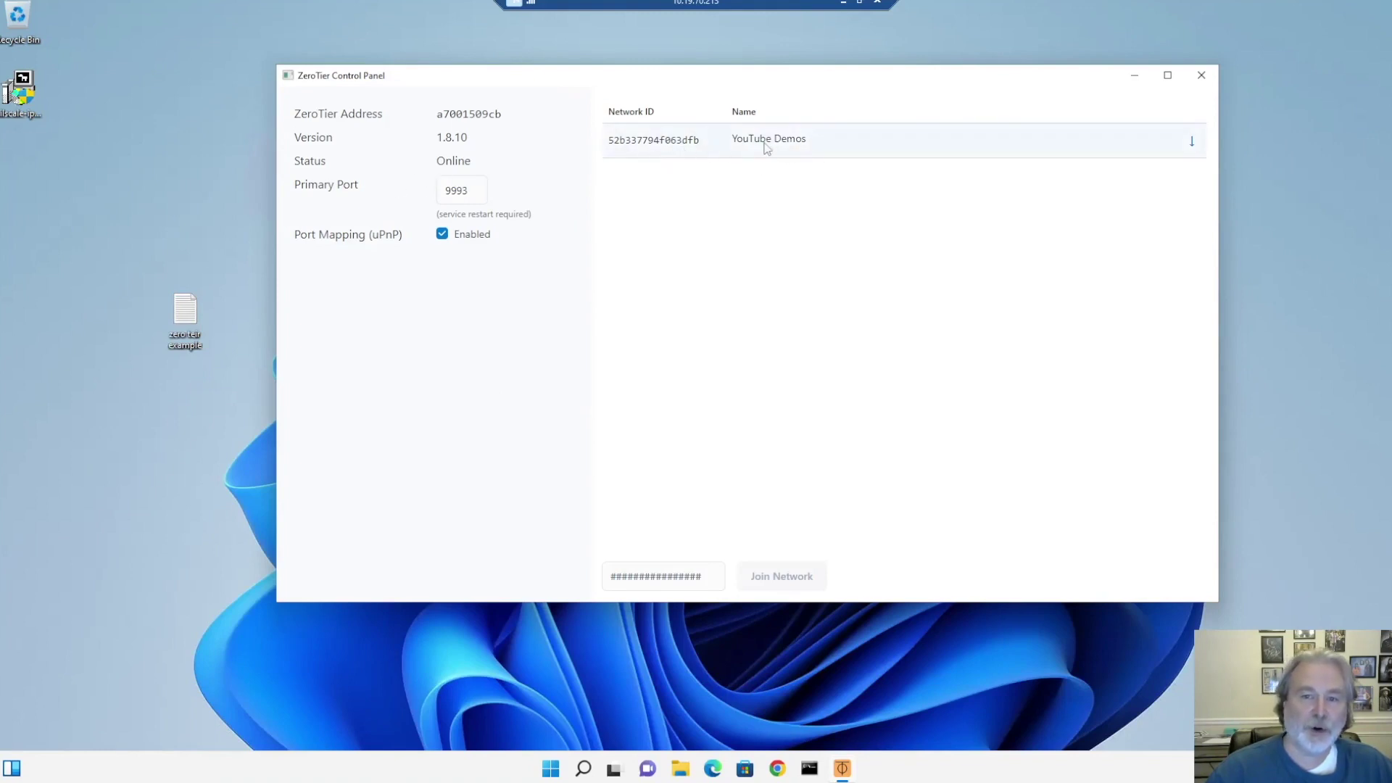
Close the ZeroTier control panel and begin a ping command in Command Prompt.
click(1206, 79)
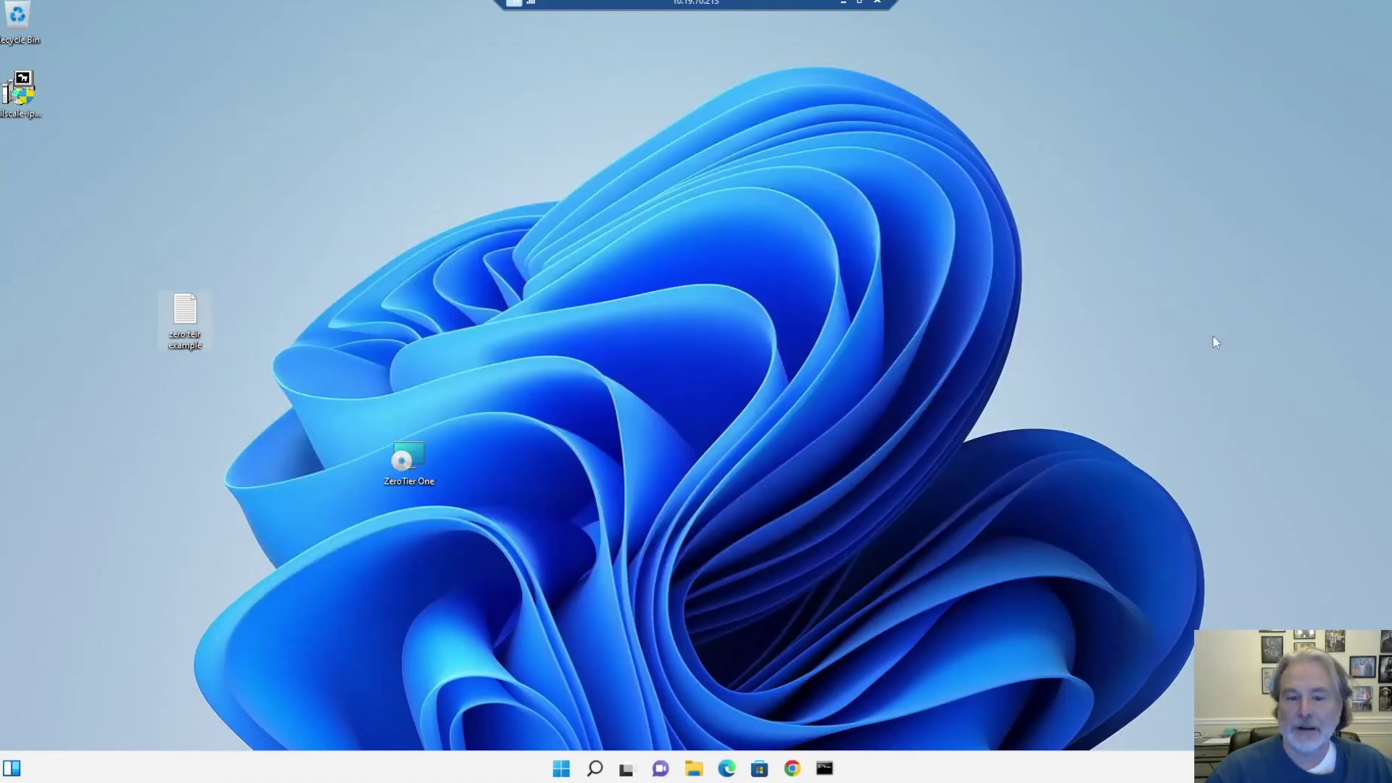
click(826, 769)
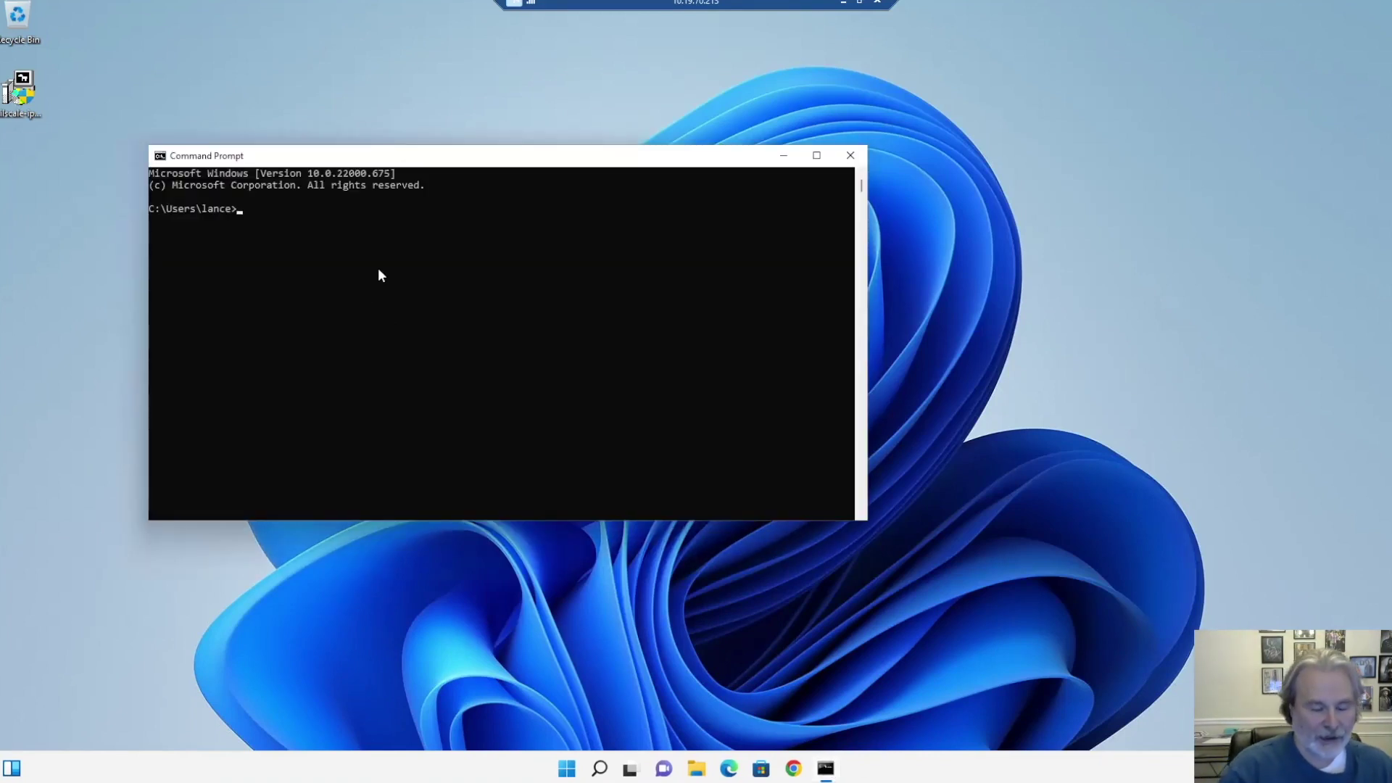
text(ping )
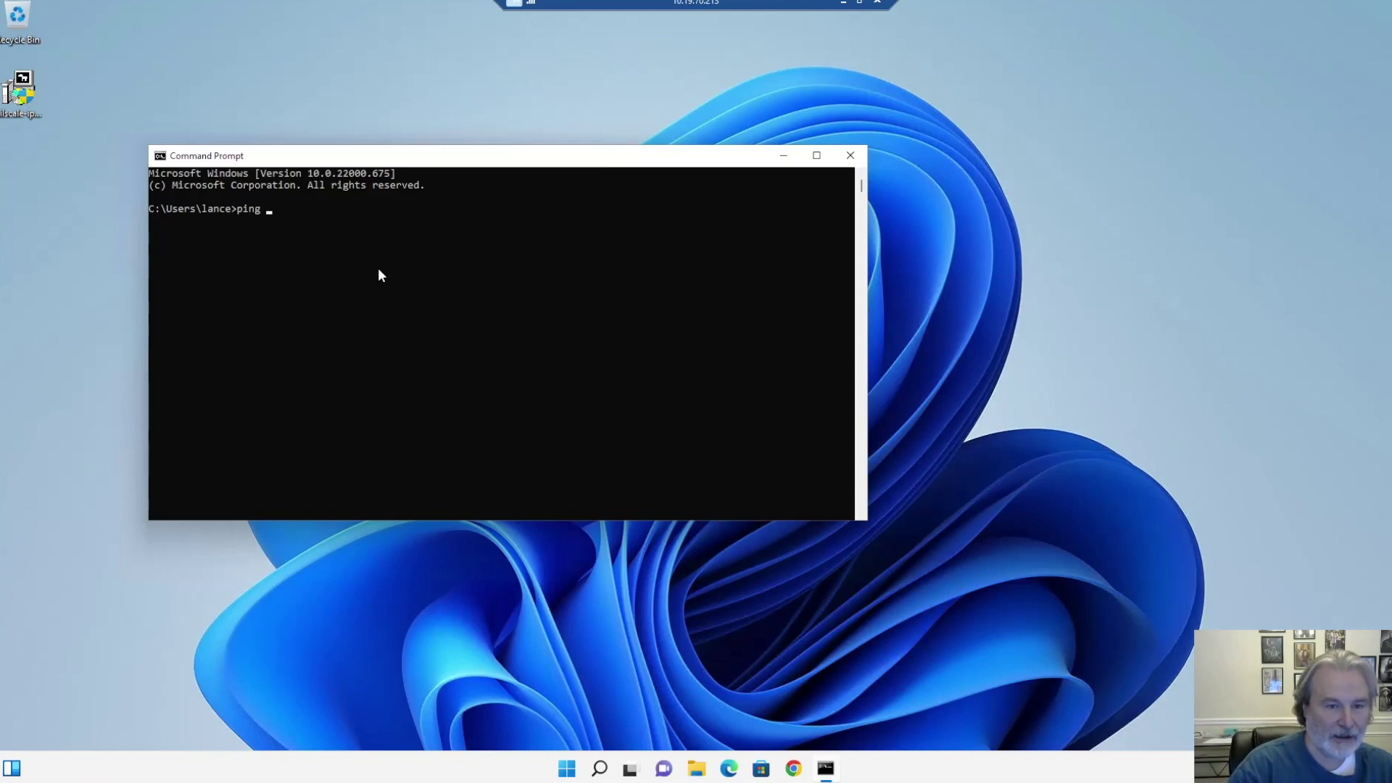
text(192.)
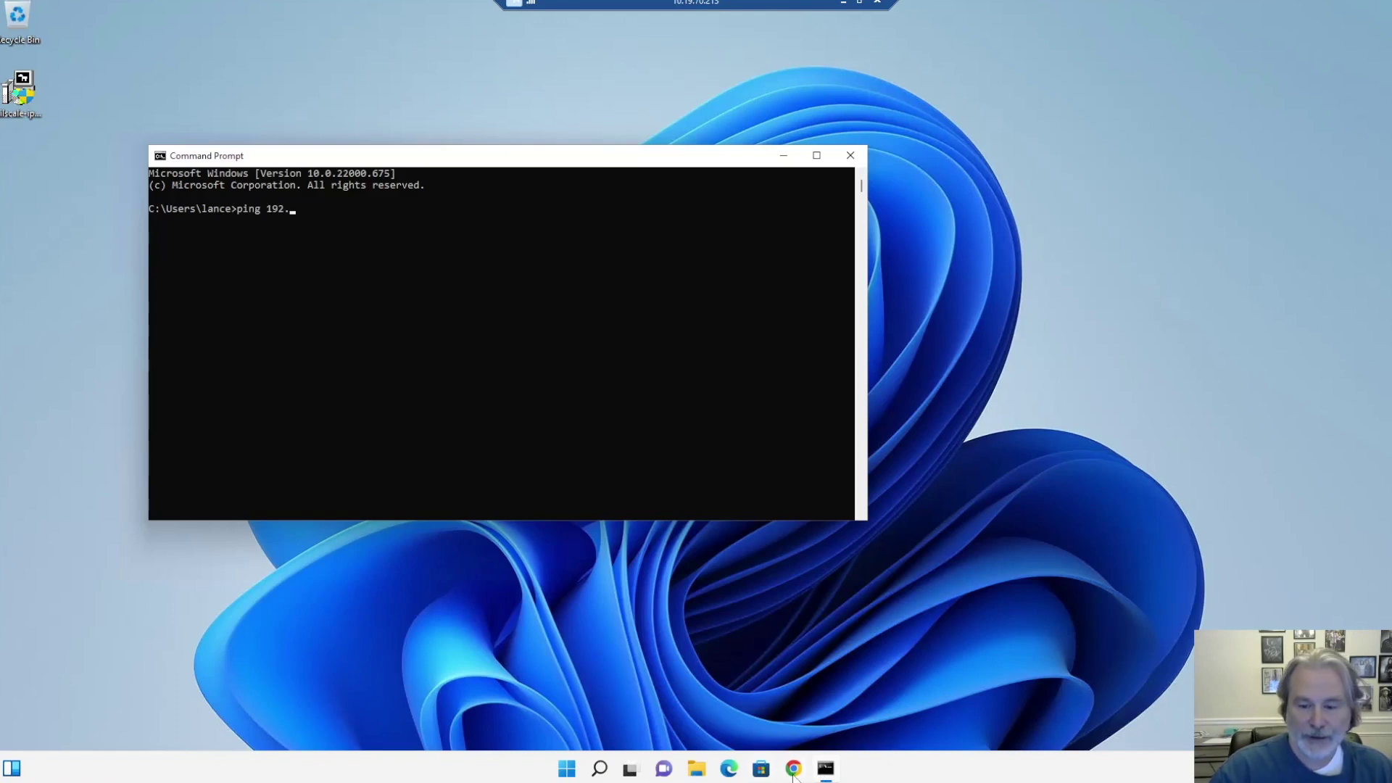
Read the first member's IP in ZeroTier Central and finish pinging 192.168.194.222.
click(843, 2)
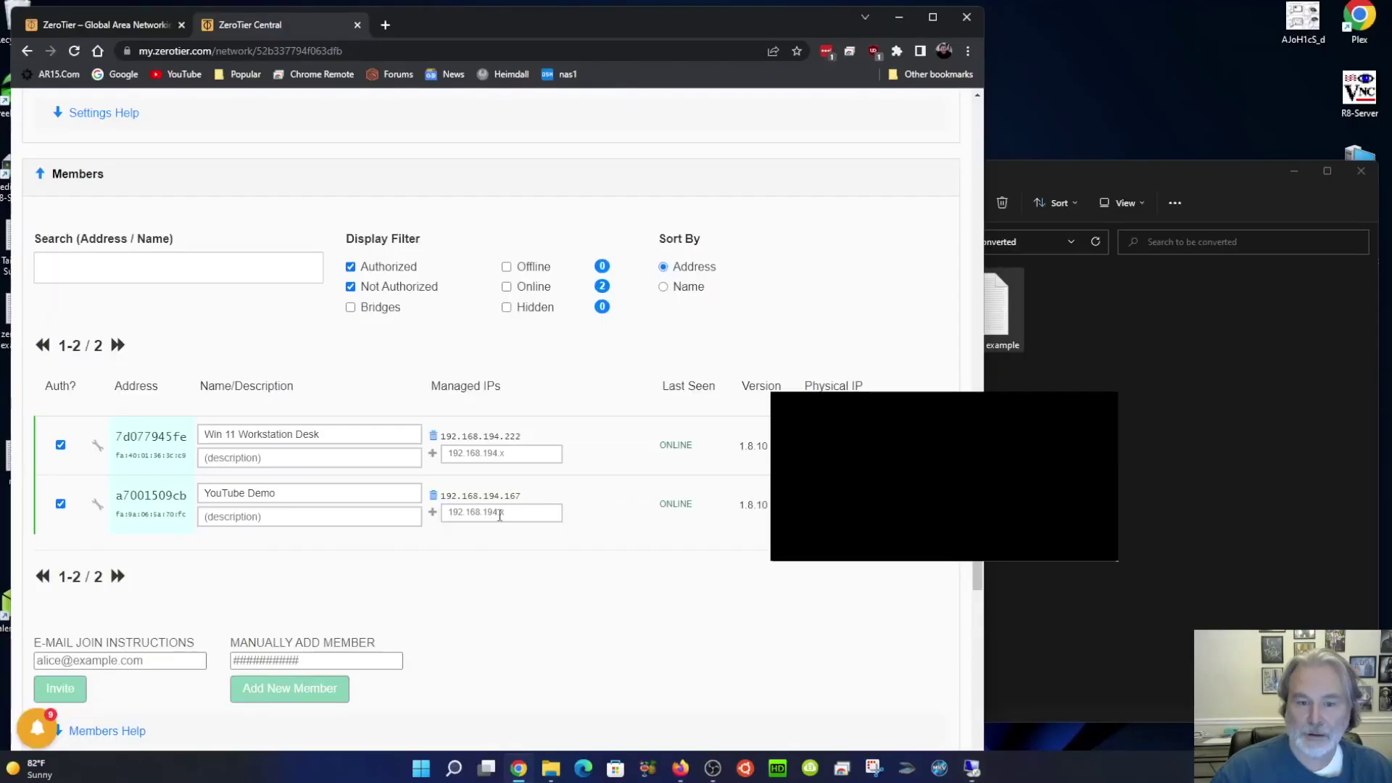
drag(521, 437, 442, 437)
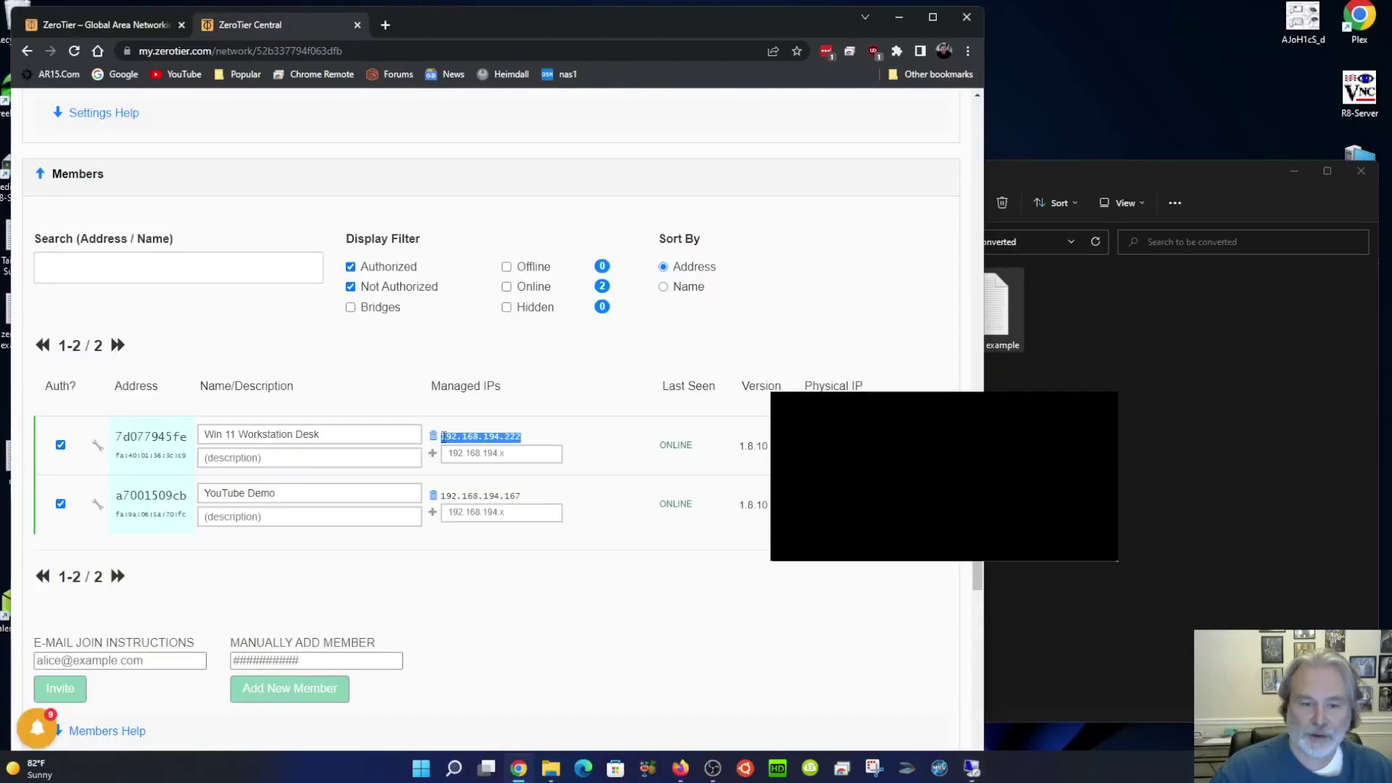
mouse_move(682, 774)
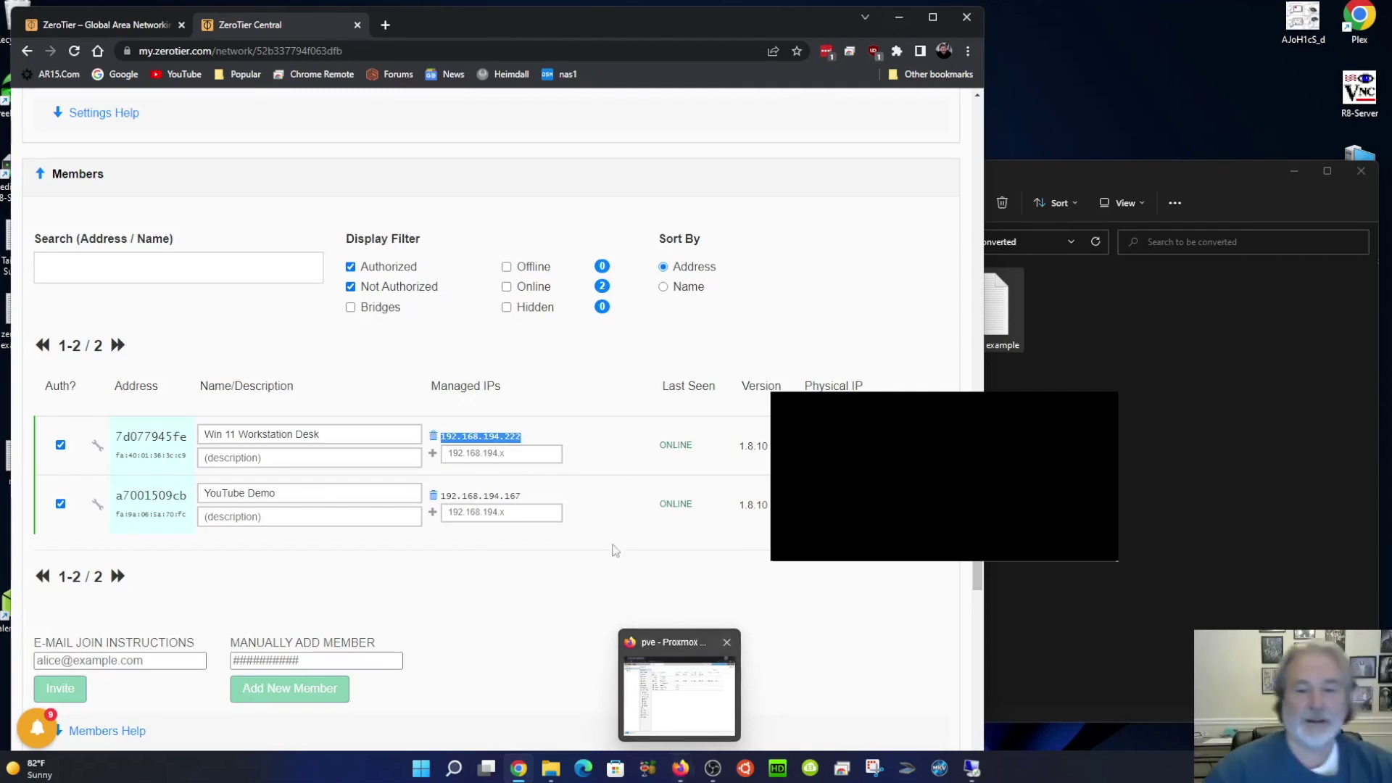
click(976, 774)
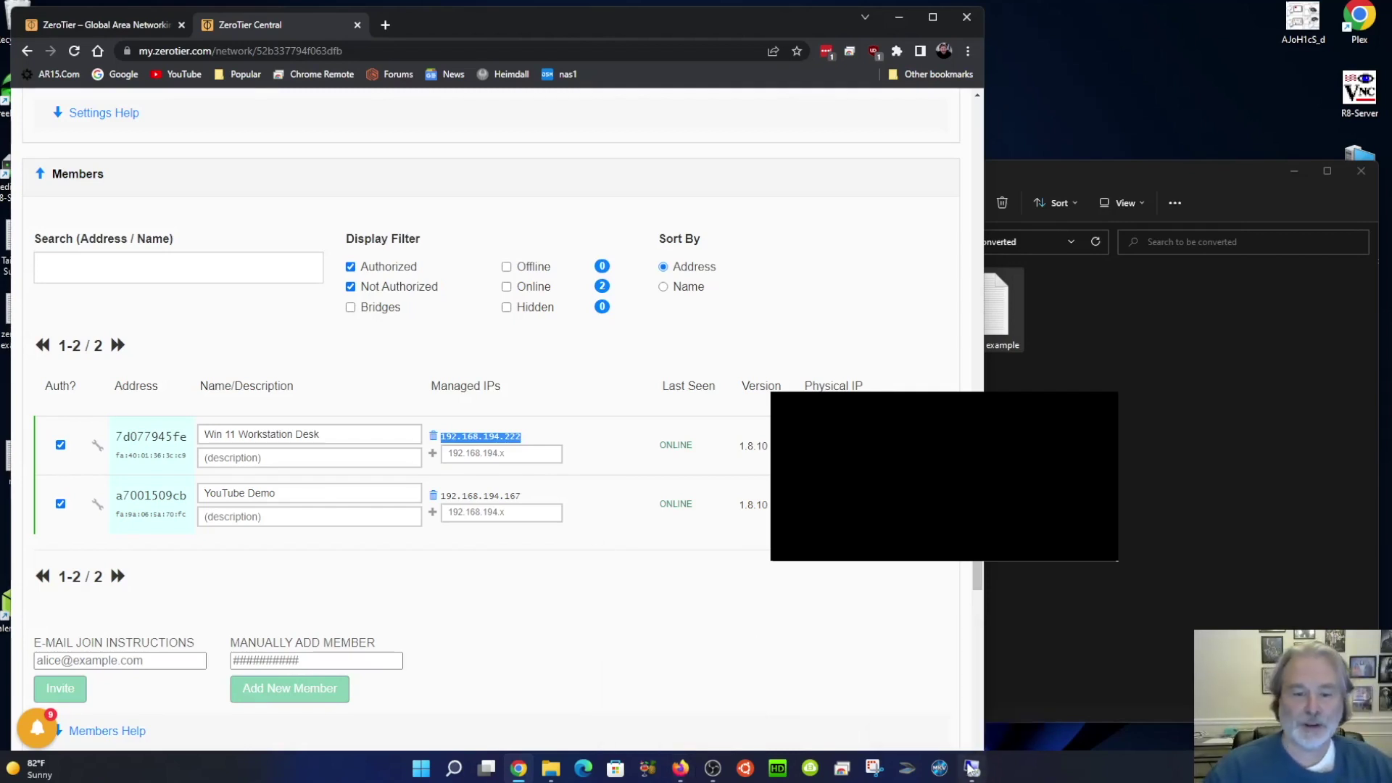
click(465, 215)
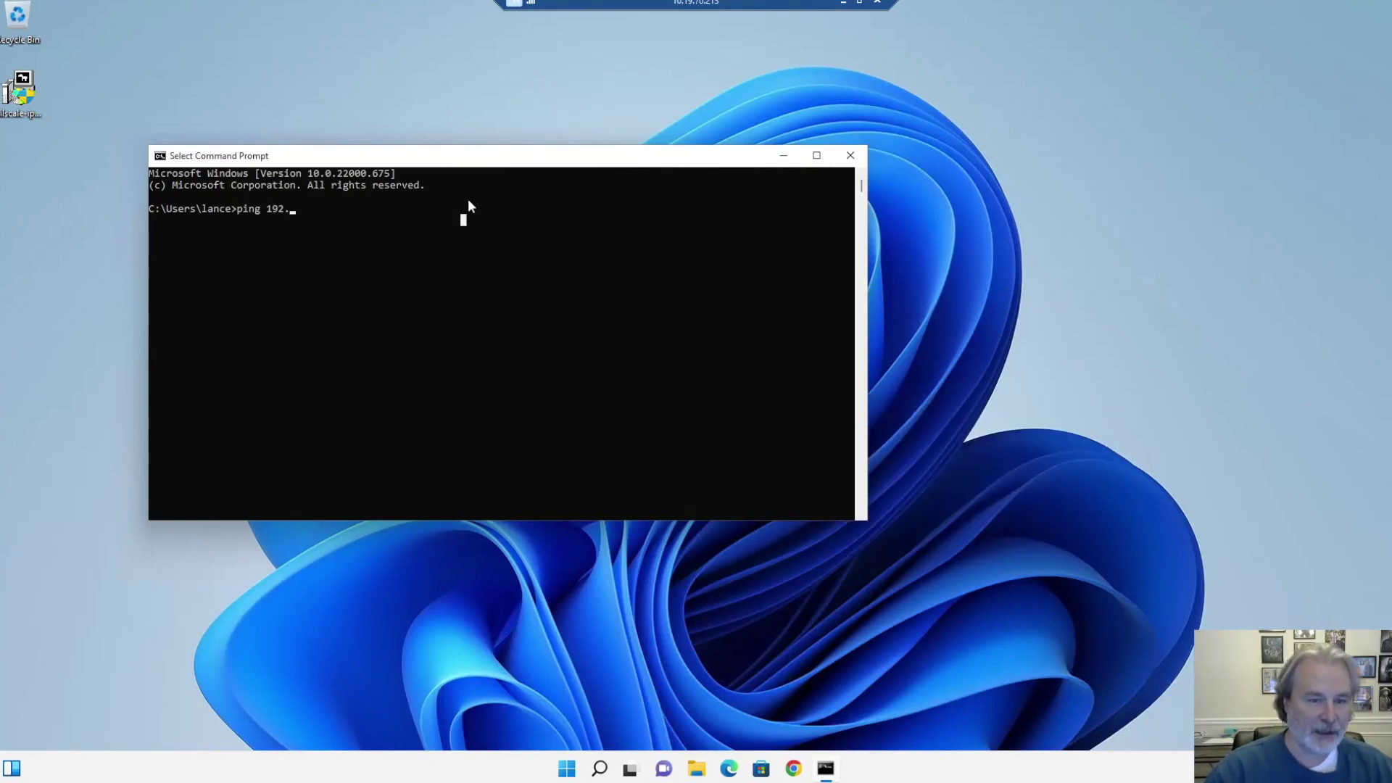
text(168)
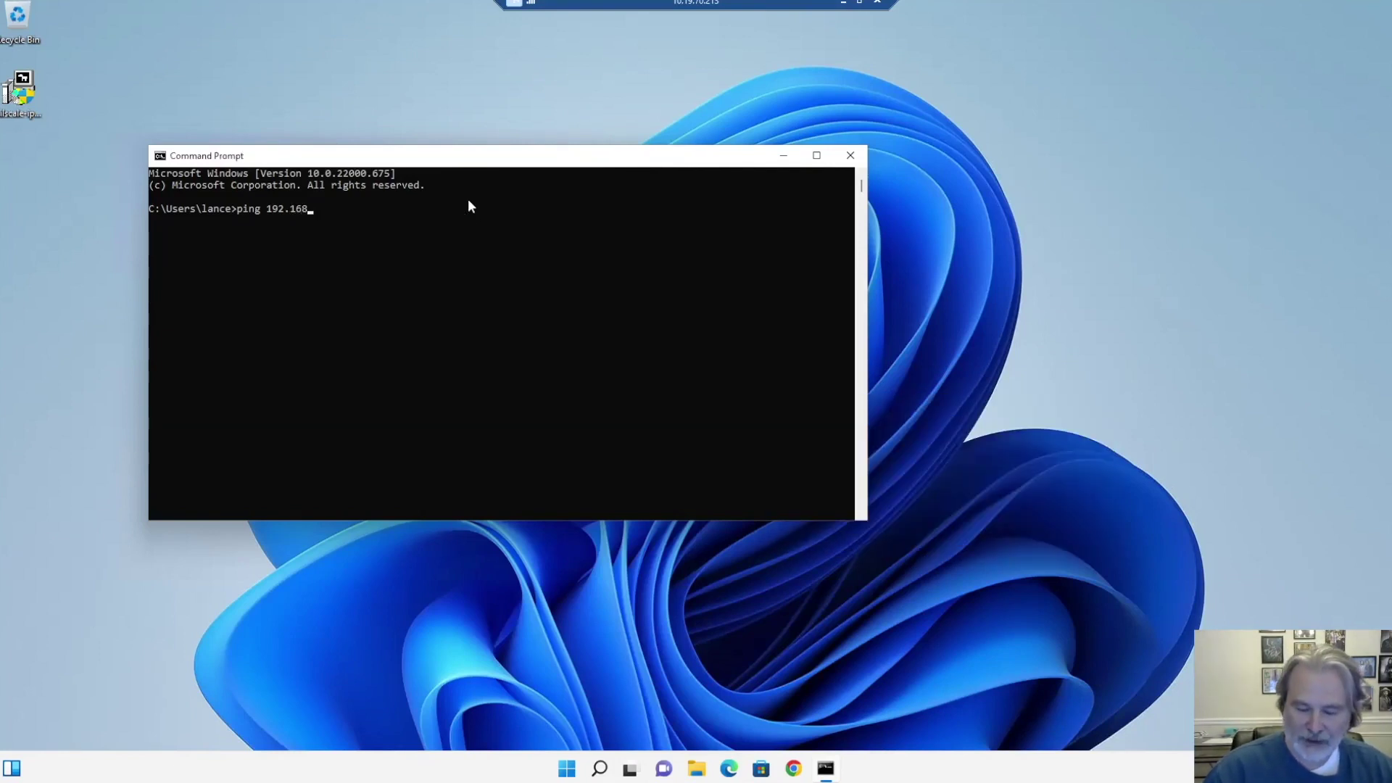
text(.1)
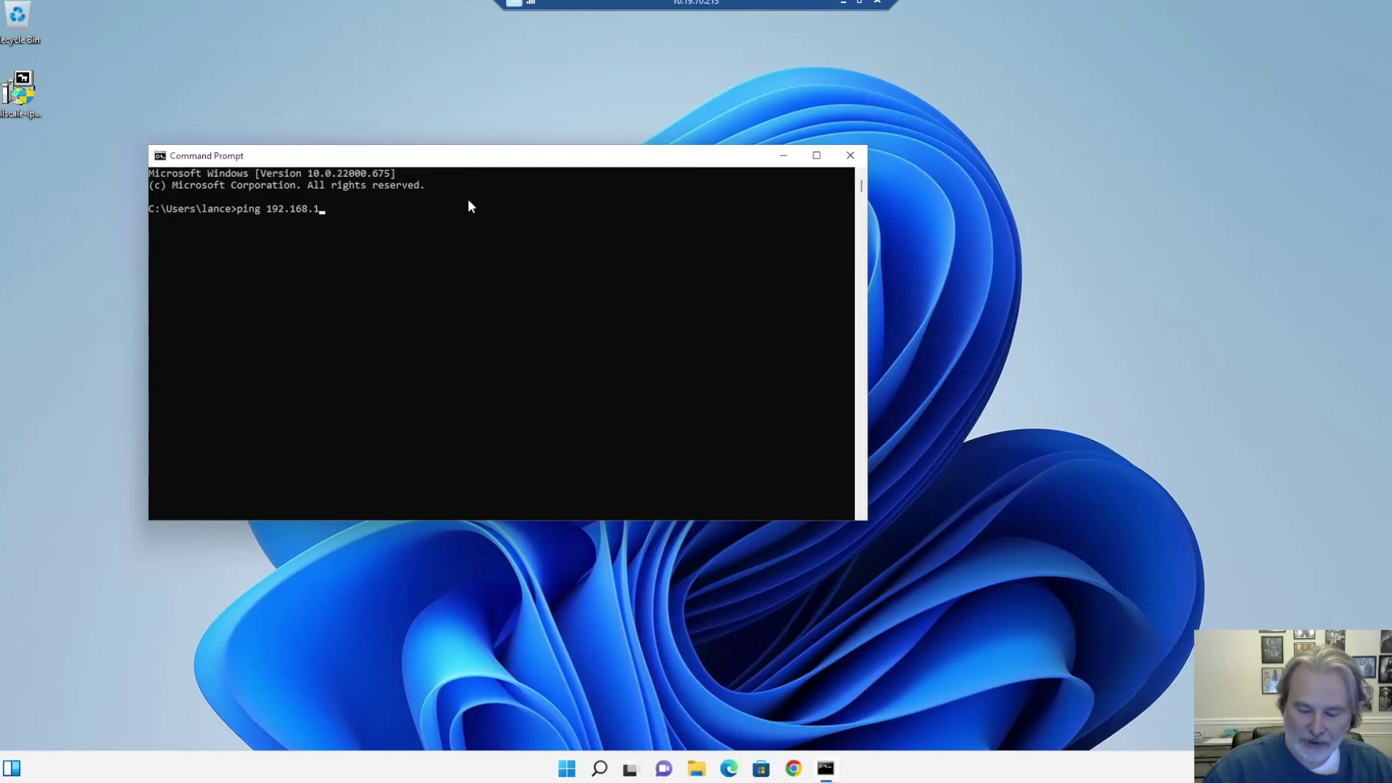
text(94.222)
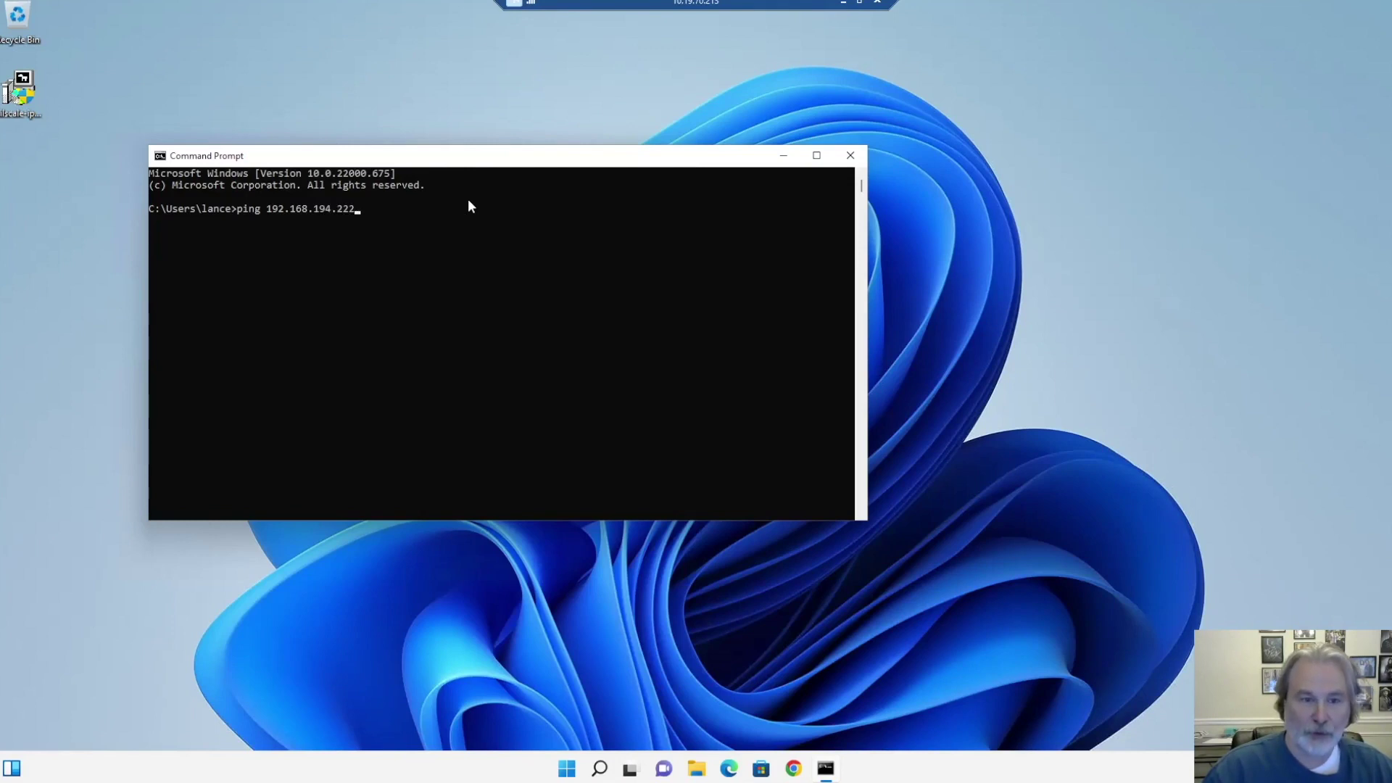
key(Return)
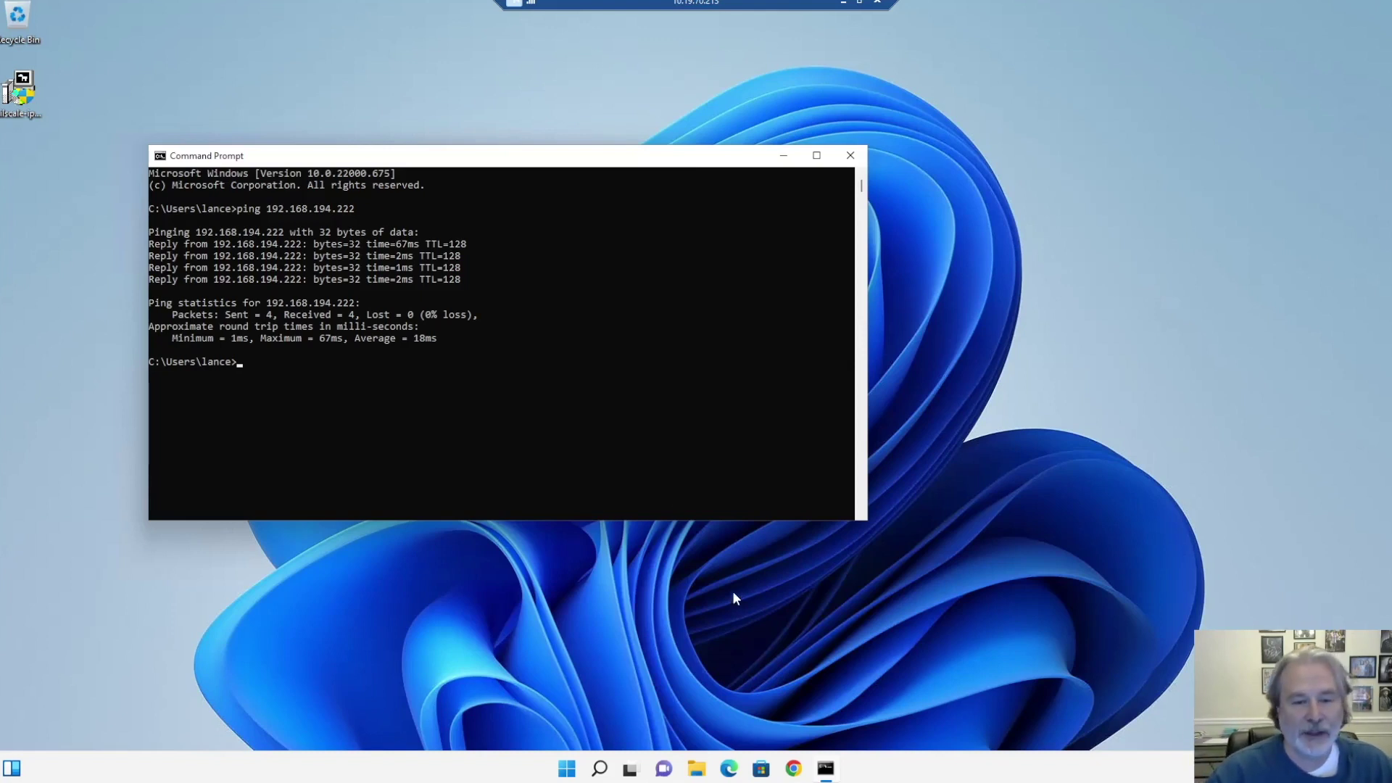
Open File Explorer and copy the address 192.168.194.222 from the ping output.
click(696, 769)
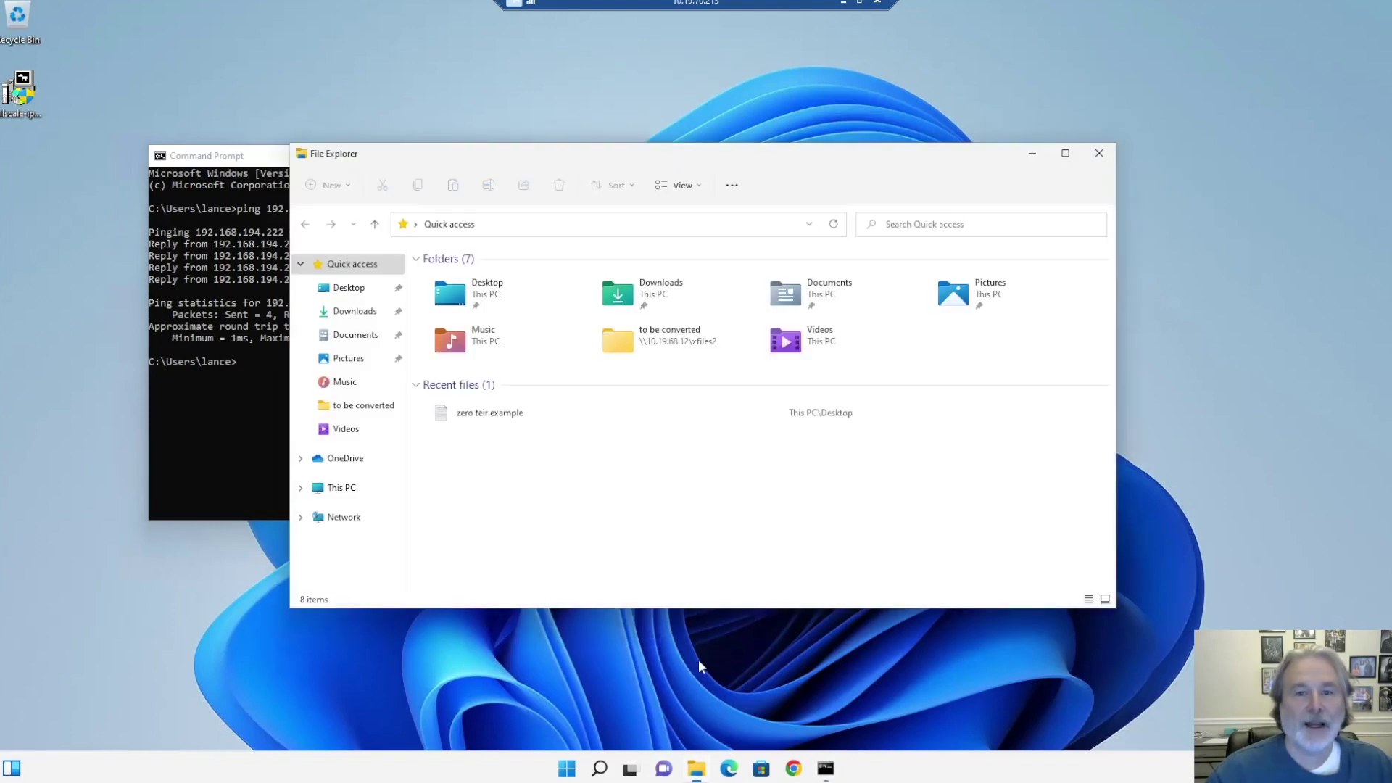
drag(590, 171, 853, 217)
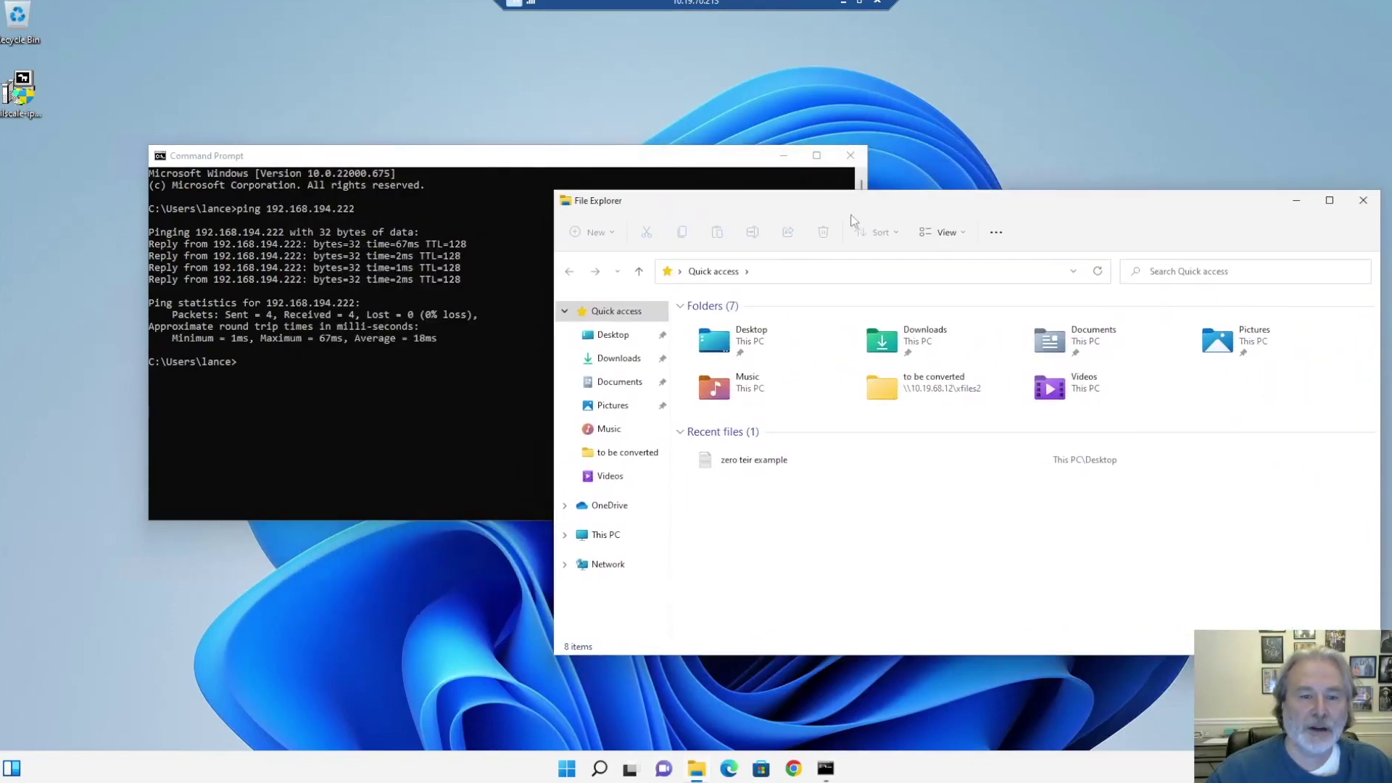
click(345, 208)
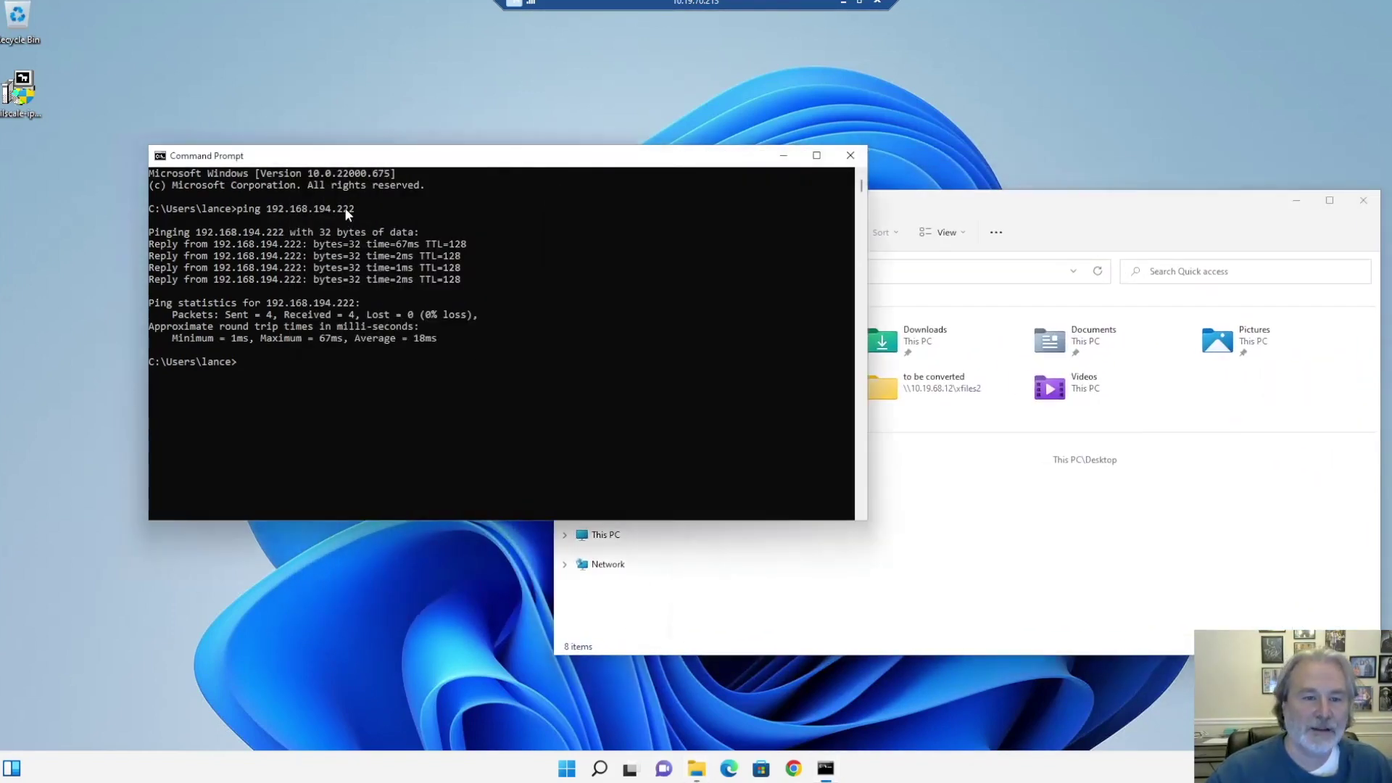
drag(357, 208, 270, 210)
key(ctrl+c)
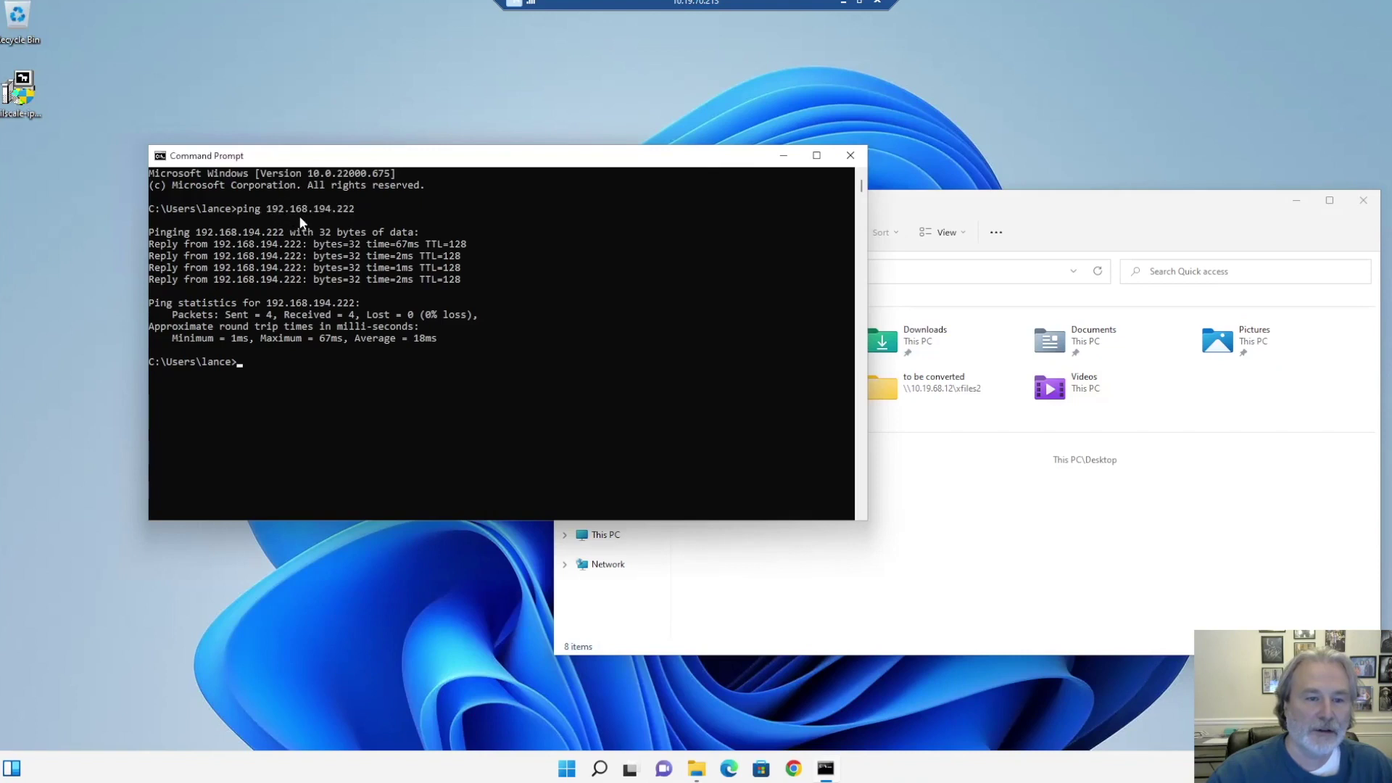
Navigate File Explorer to \\192.168.194.222 and open its Users share.
click(982, 211)
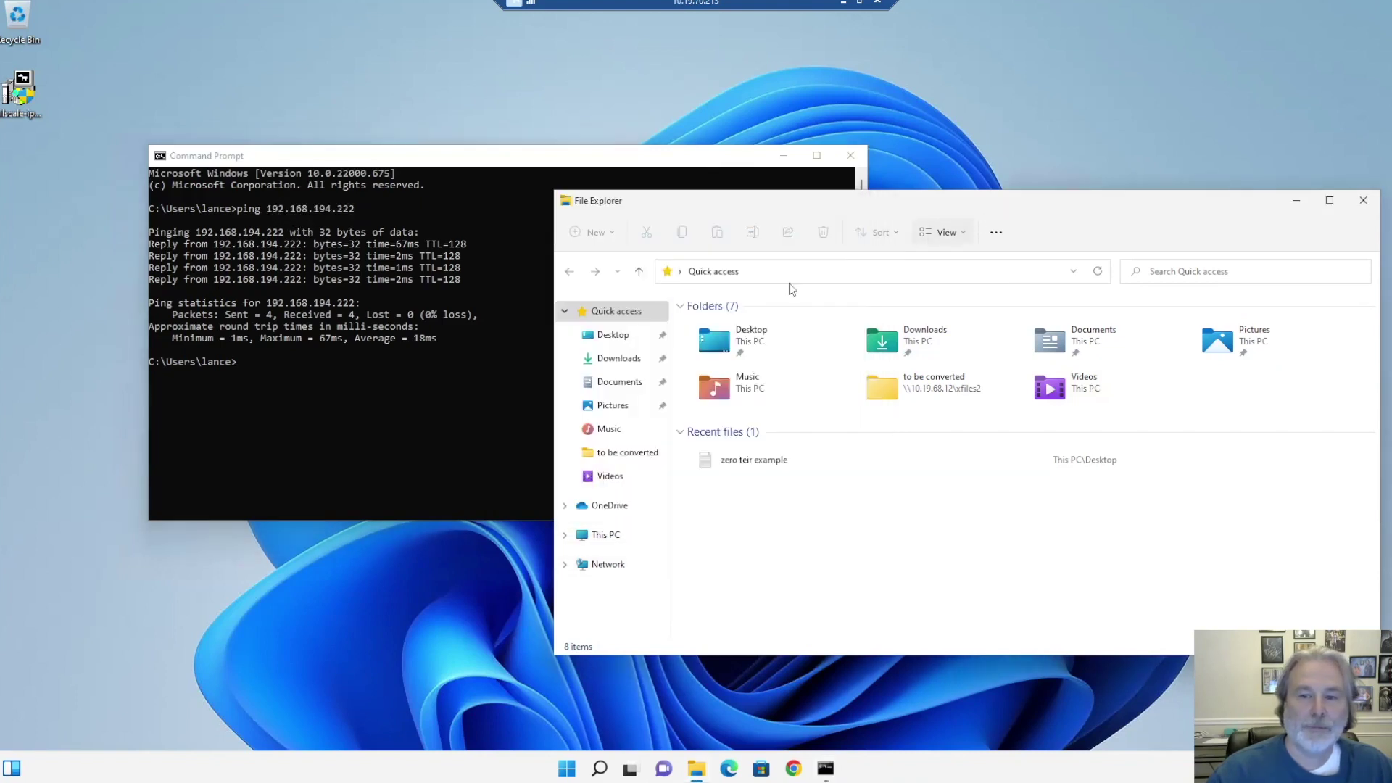
click(732, 268)
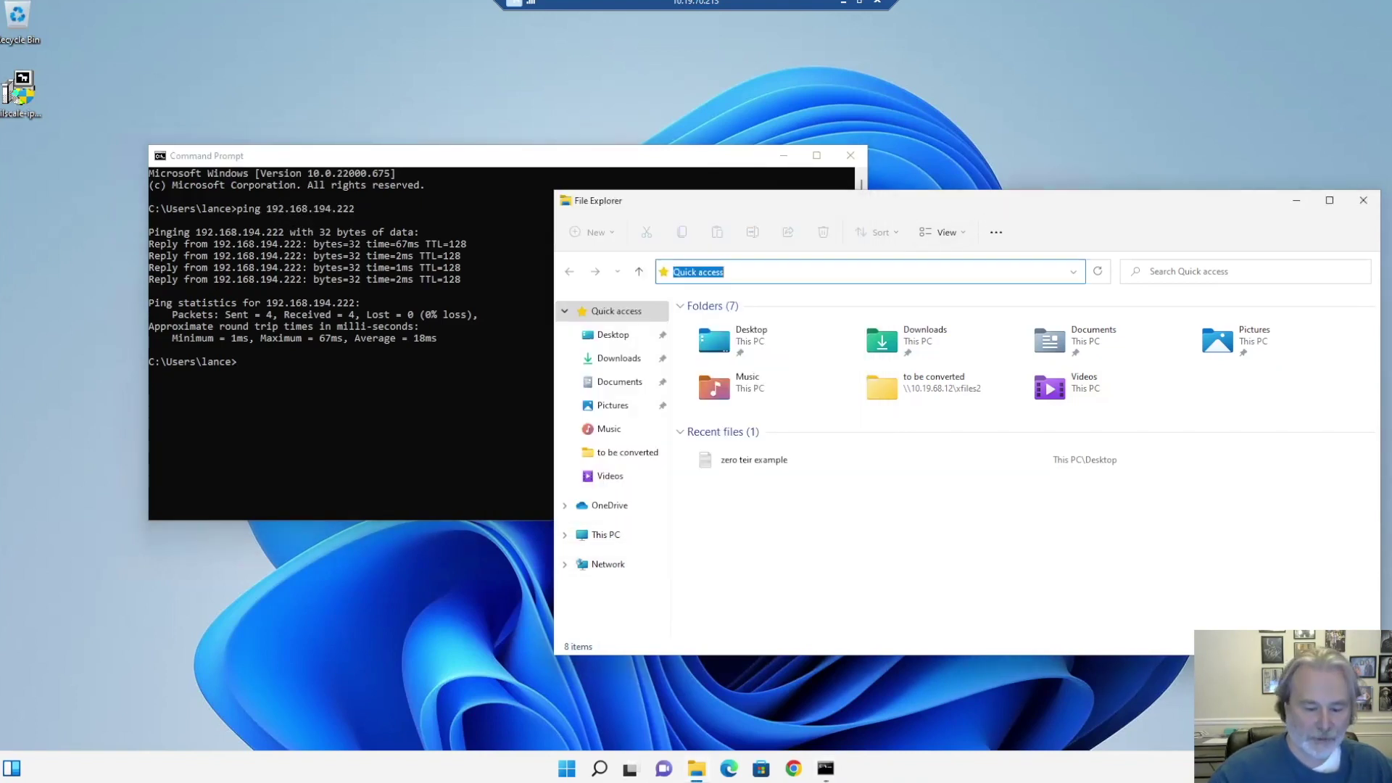
text(\\)
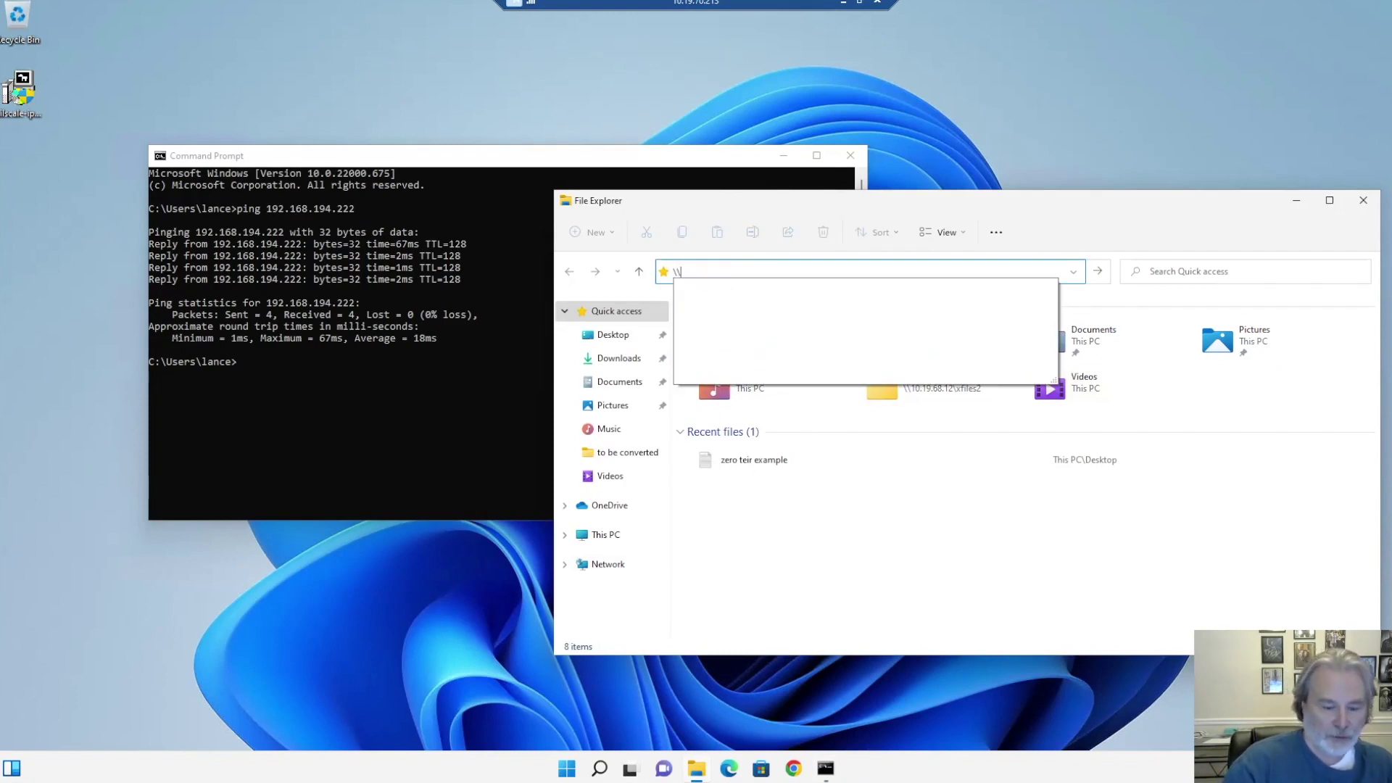
text(192.168)
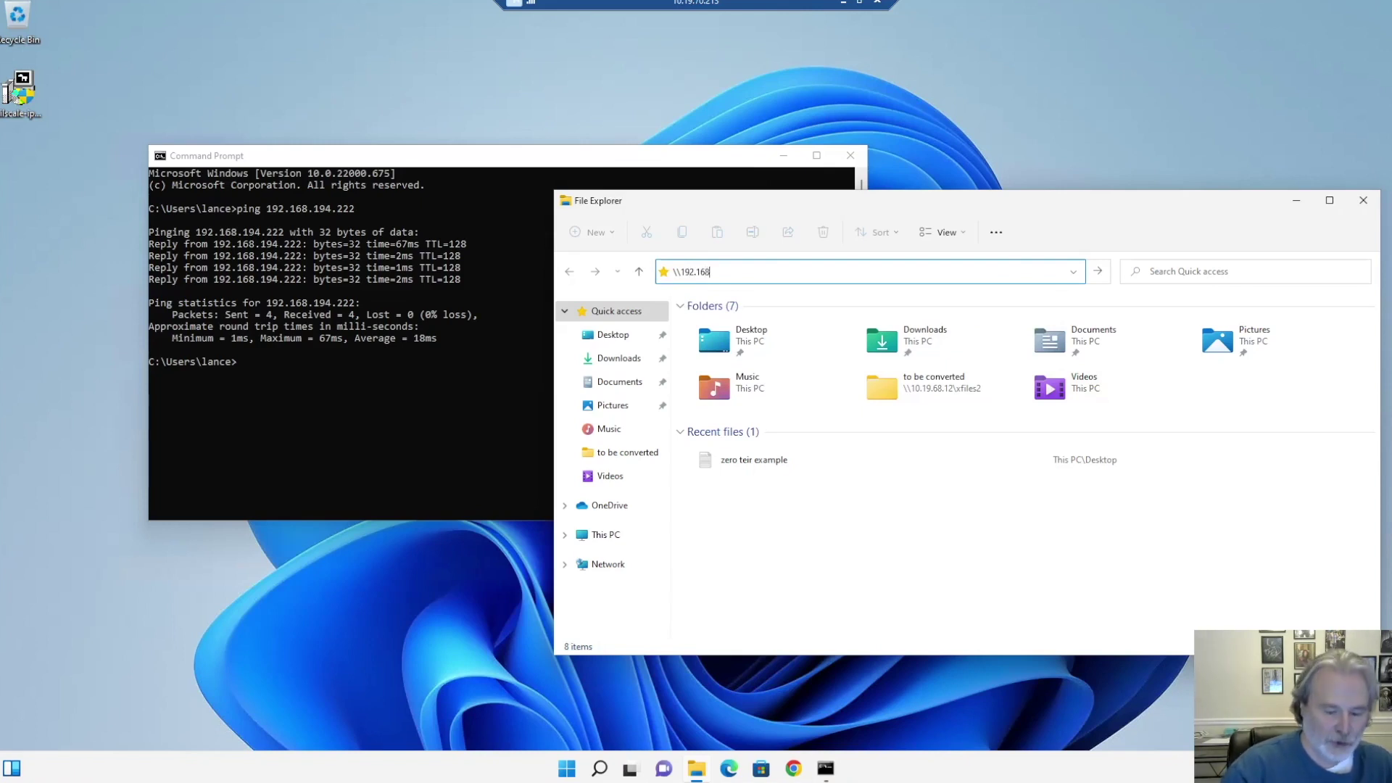
text(.19)
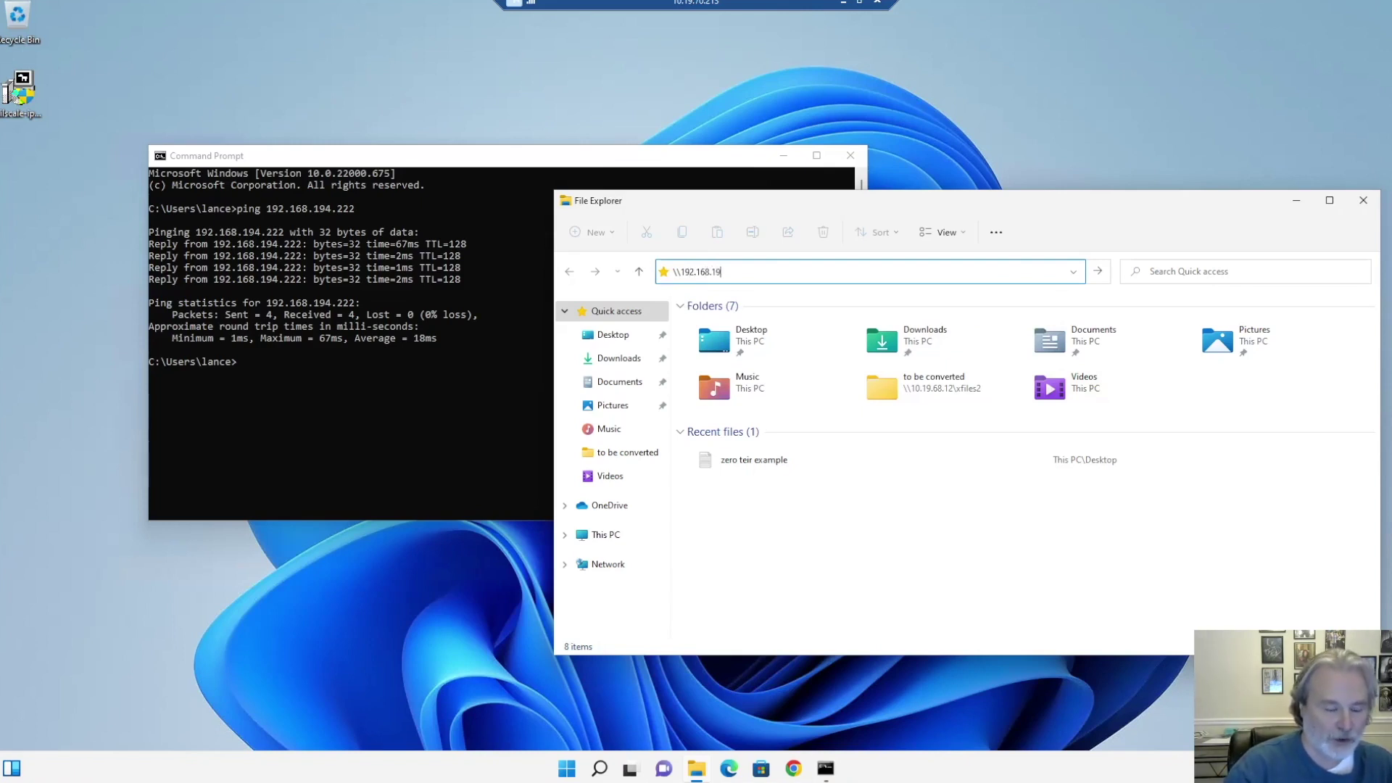
text(4.222)
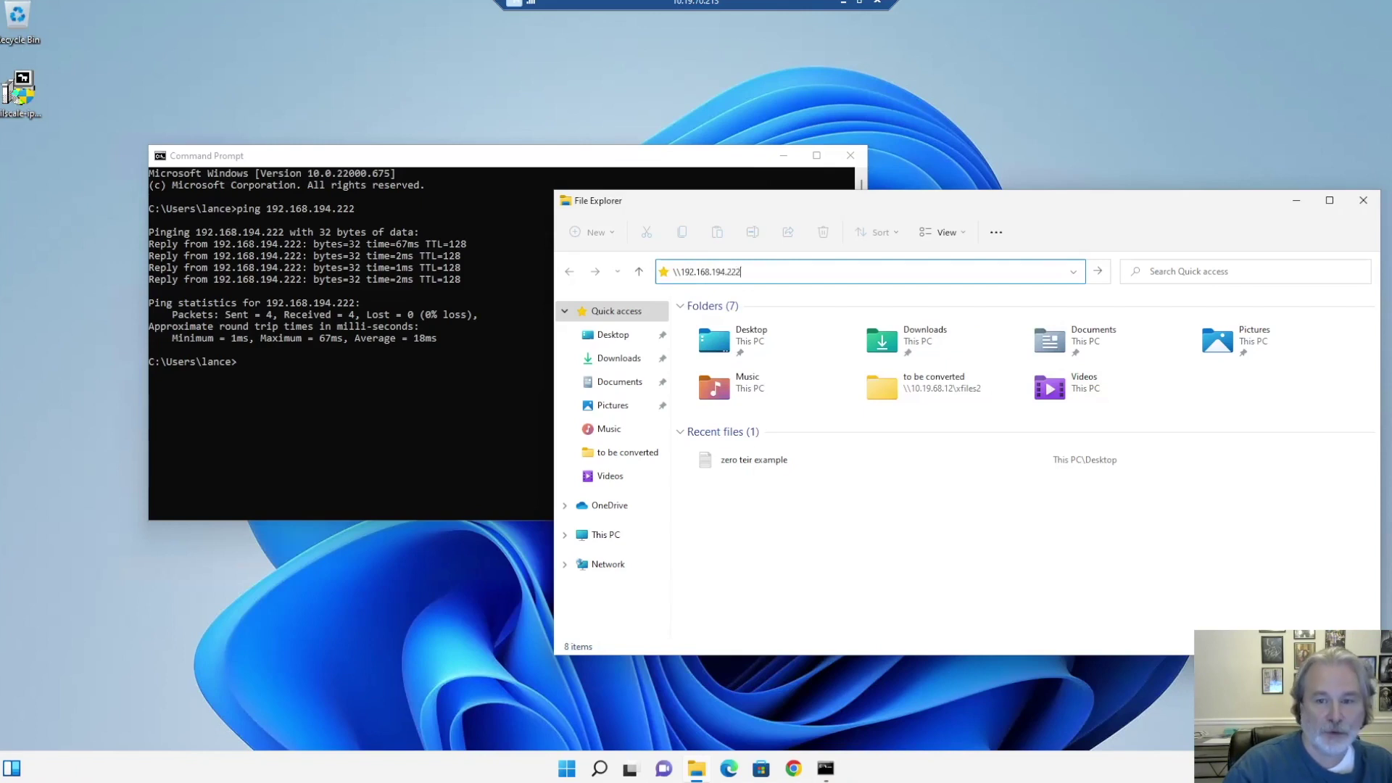
key(Return)
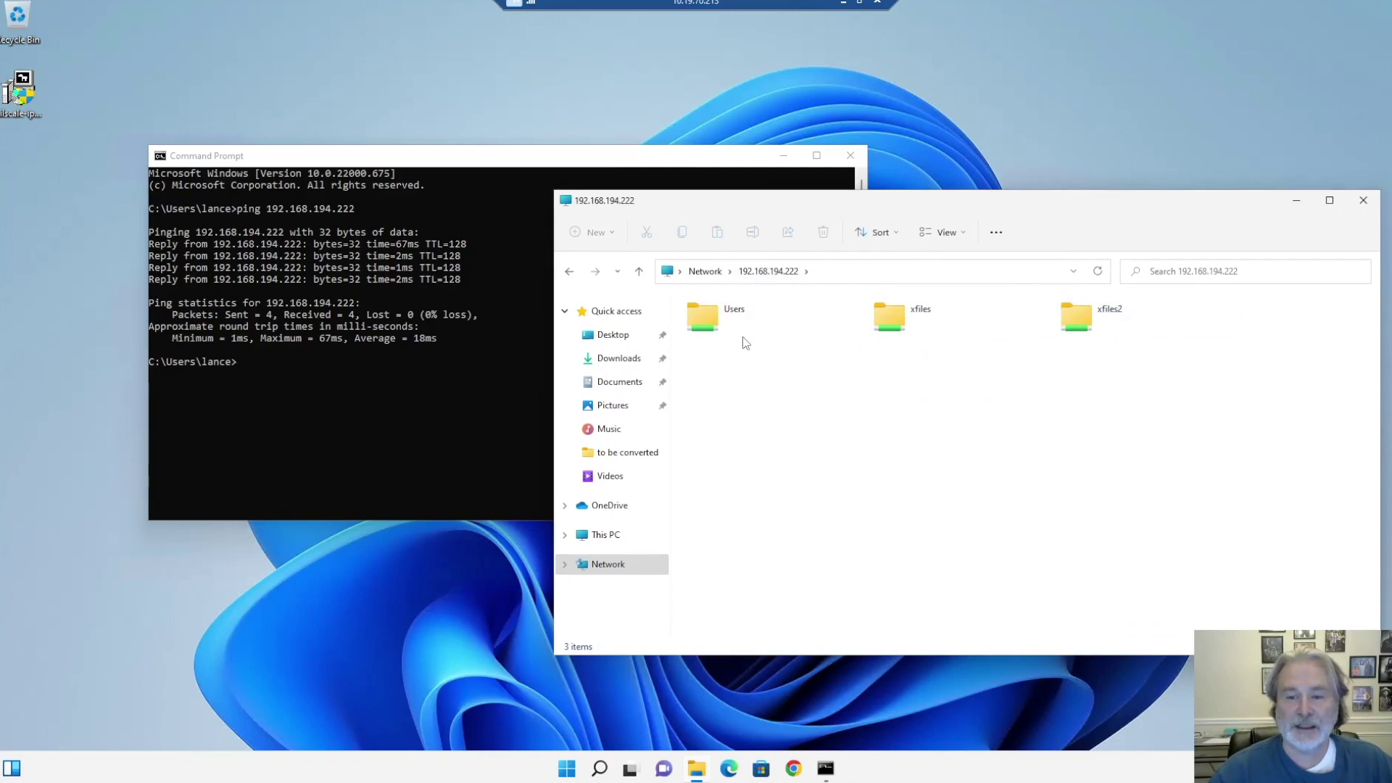
double_click(723, 320)
Browse the Users share and the user's home folder, return to the shares, and close File Explorer.
click(570, 271)
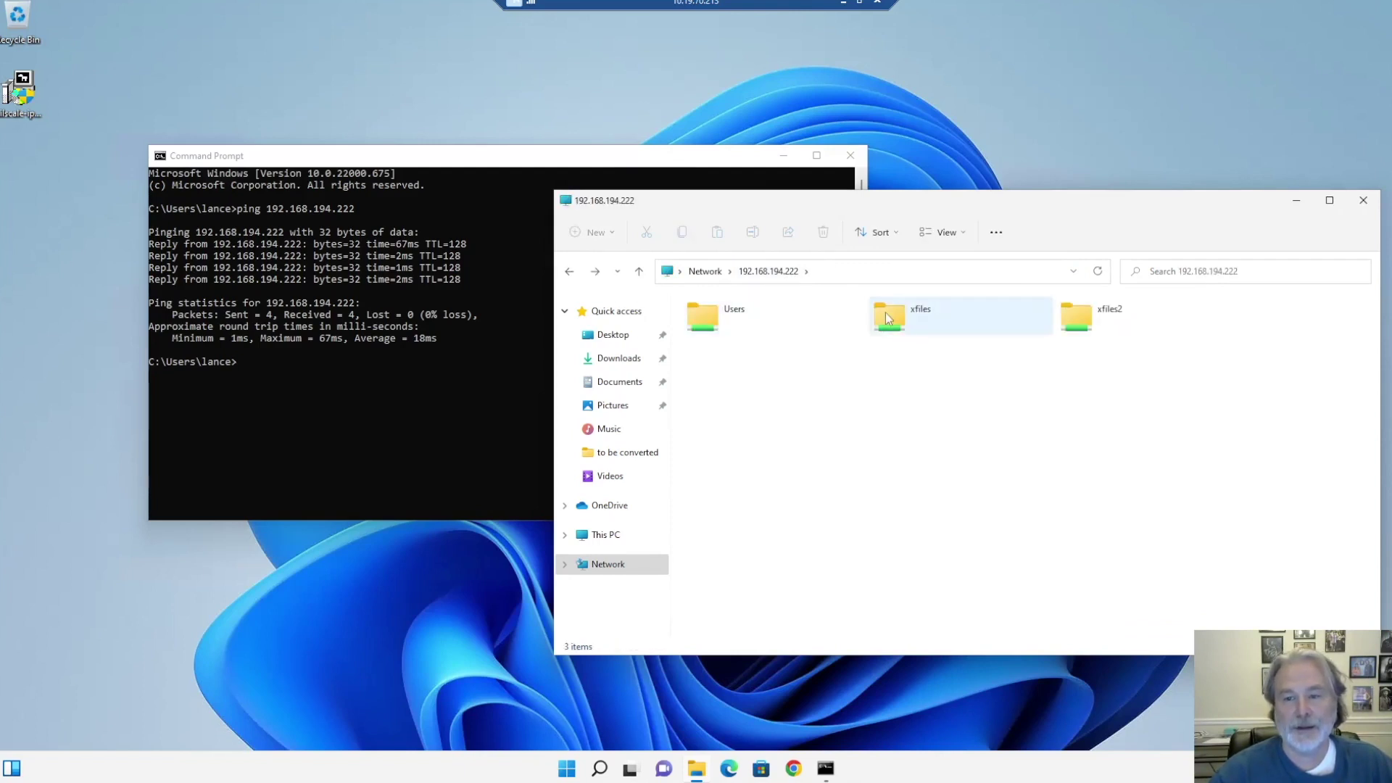
double_click(715, 327)
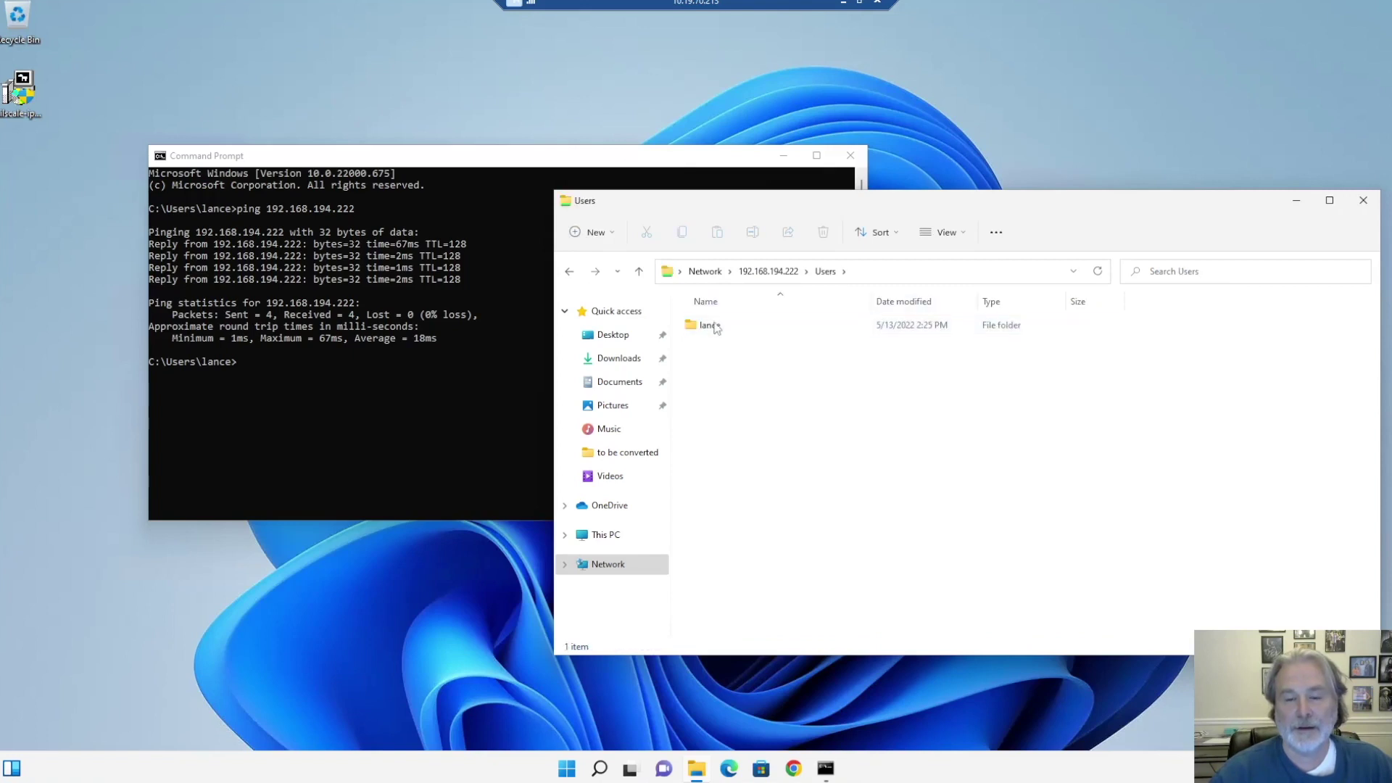
double_click(710, 333)
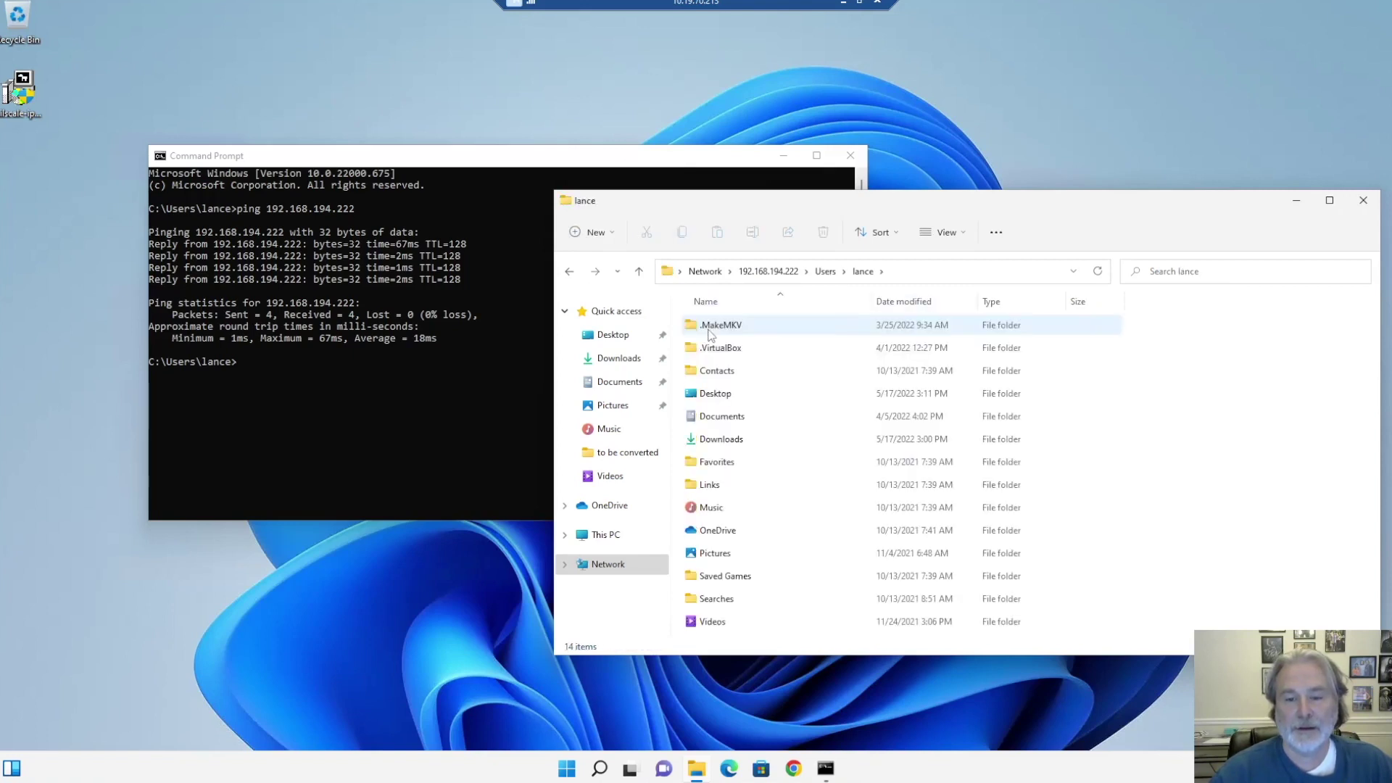
click(569, 272)
click(570, 273)
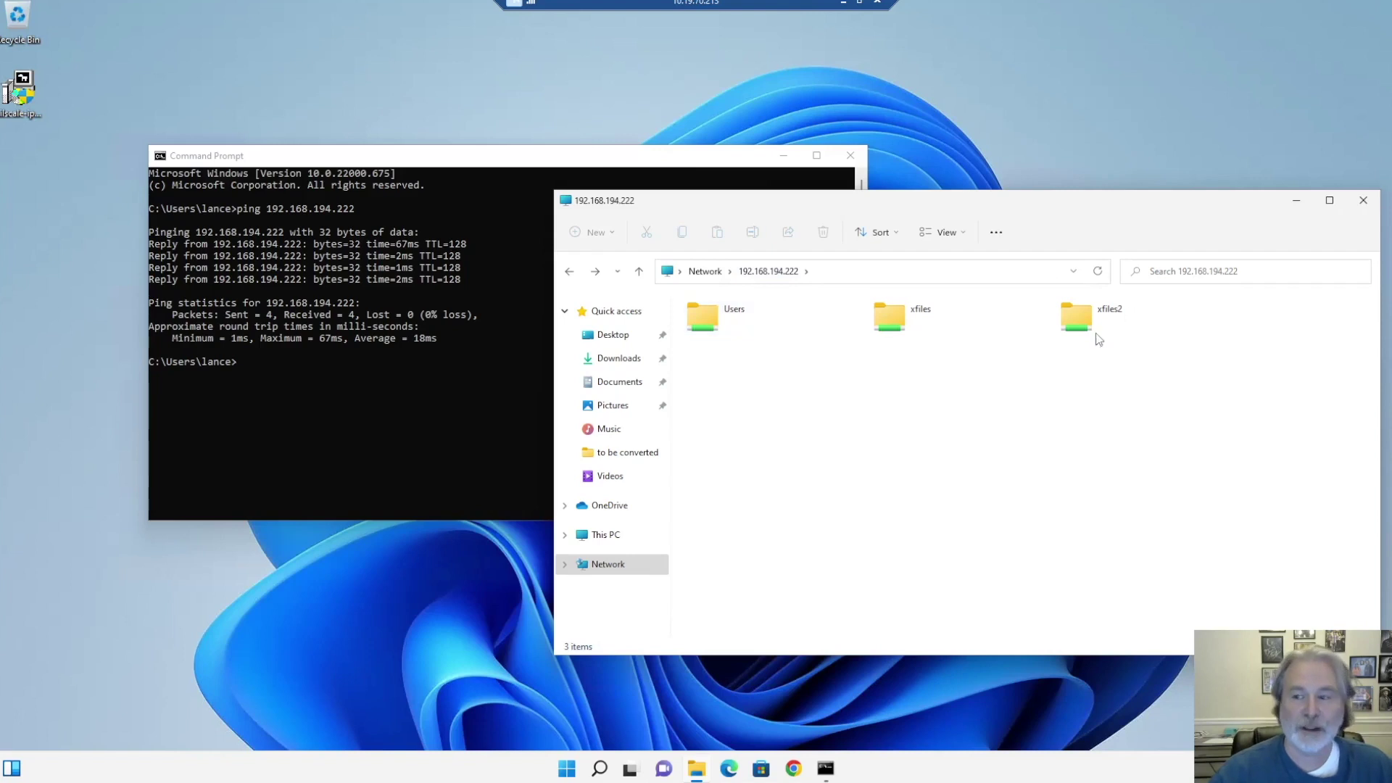
click(1368, 205)
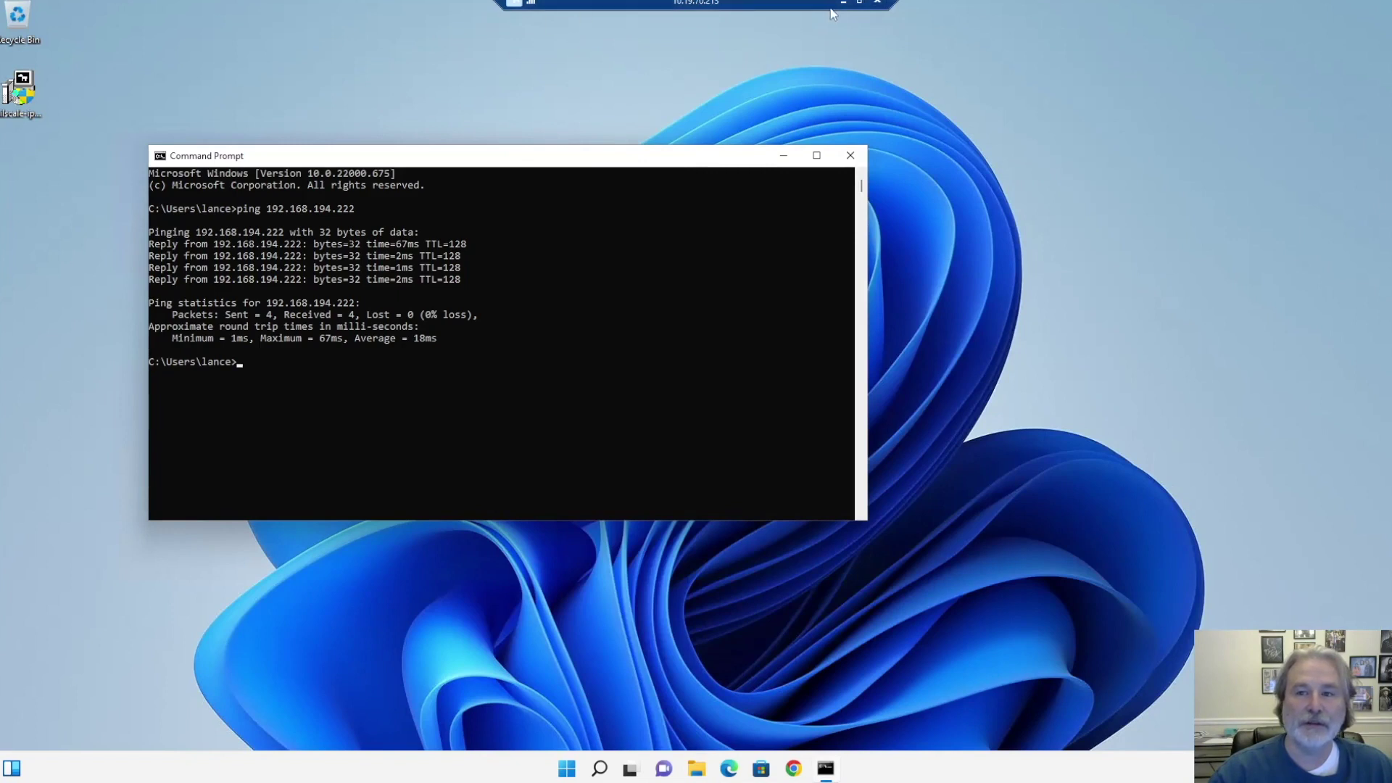
Close Command Prompt and disconnect the current Remote Desktop session.
click(850, 156)
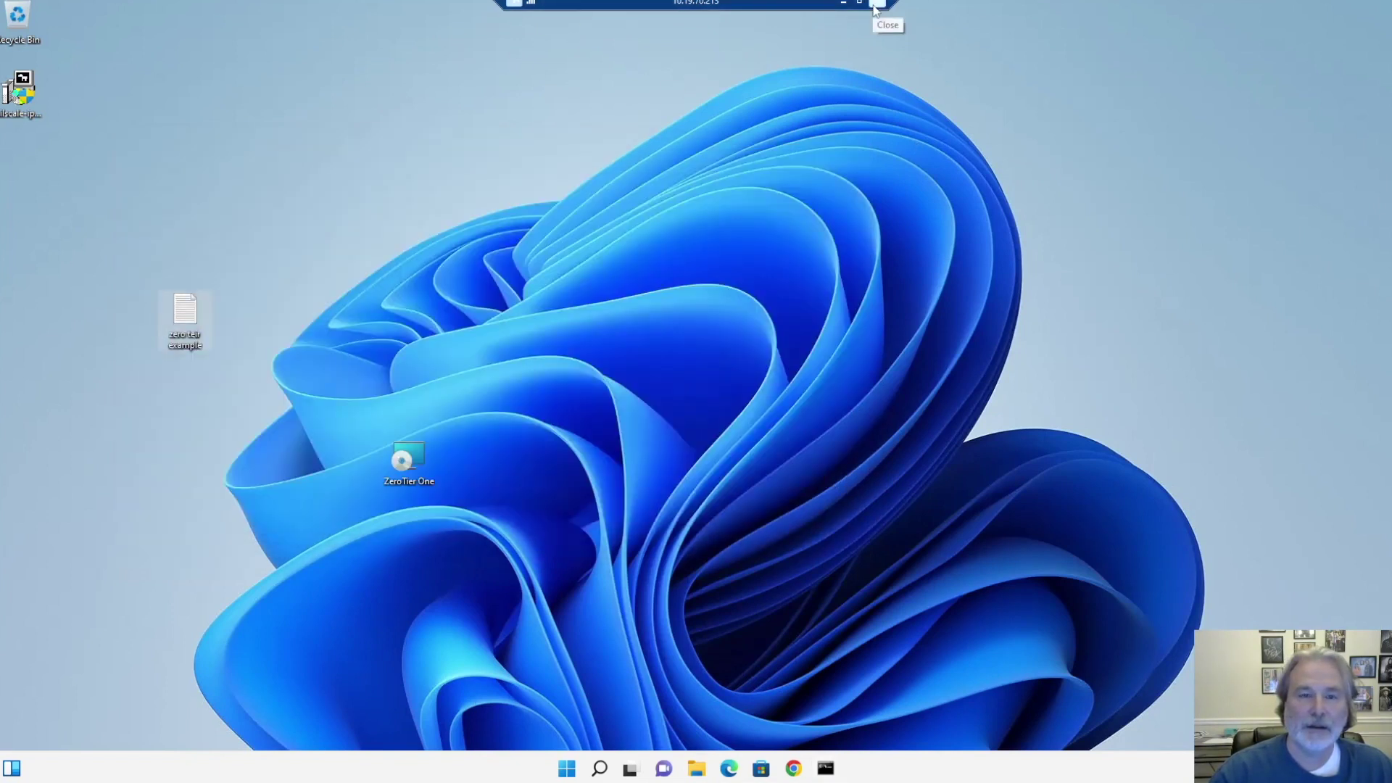
click(876, 4)
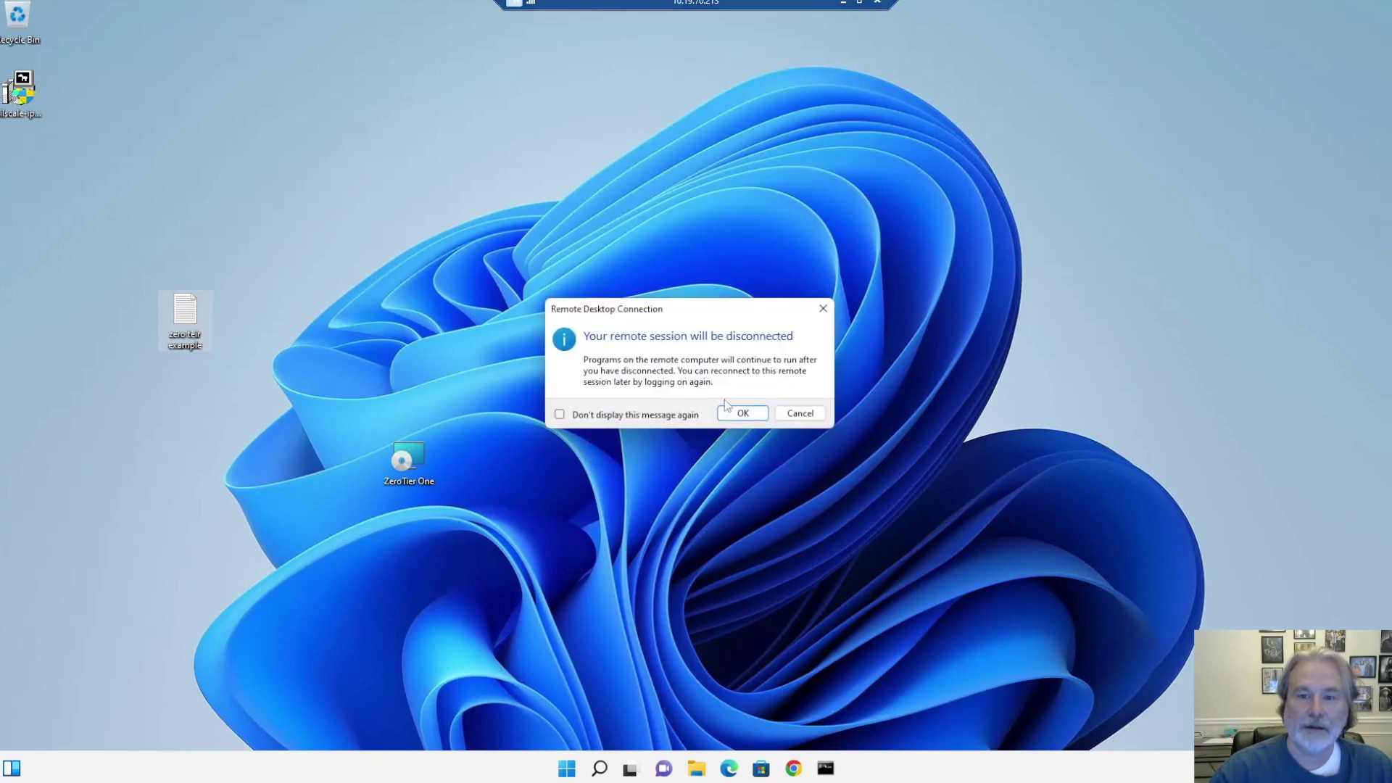
click(742, 414)
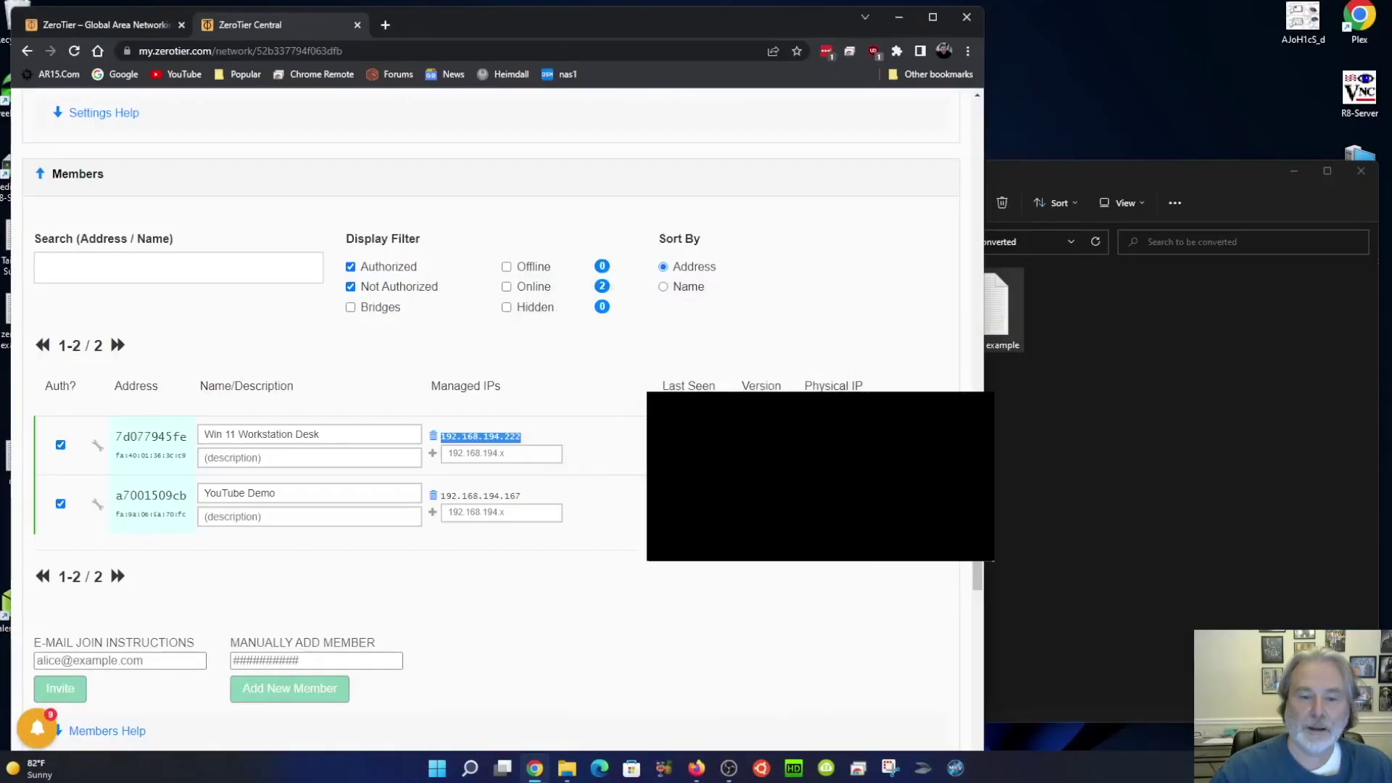
click(1165, 564)
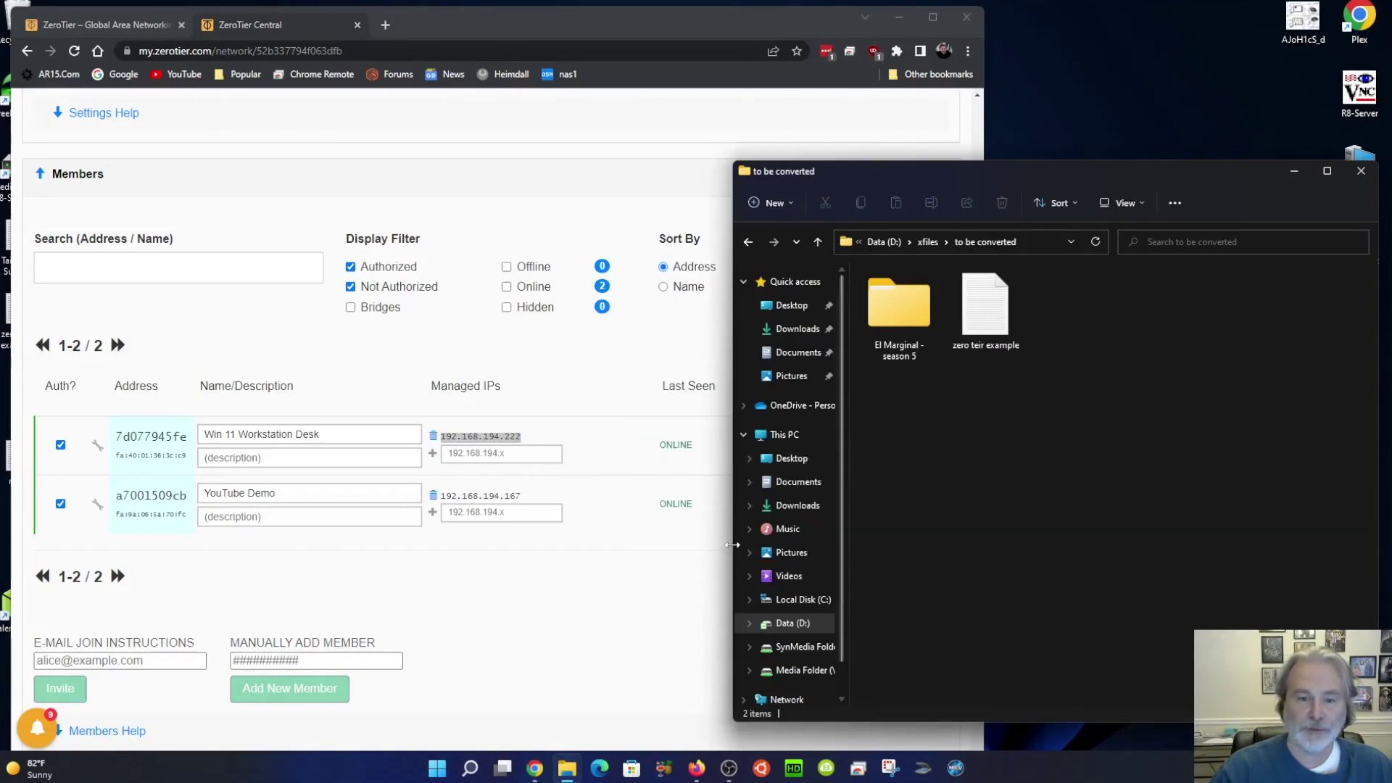
Start Remote Desktop Connection and connect to the ZeroTier address 192.168.194.167.
click(435, 774)
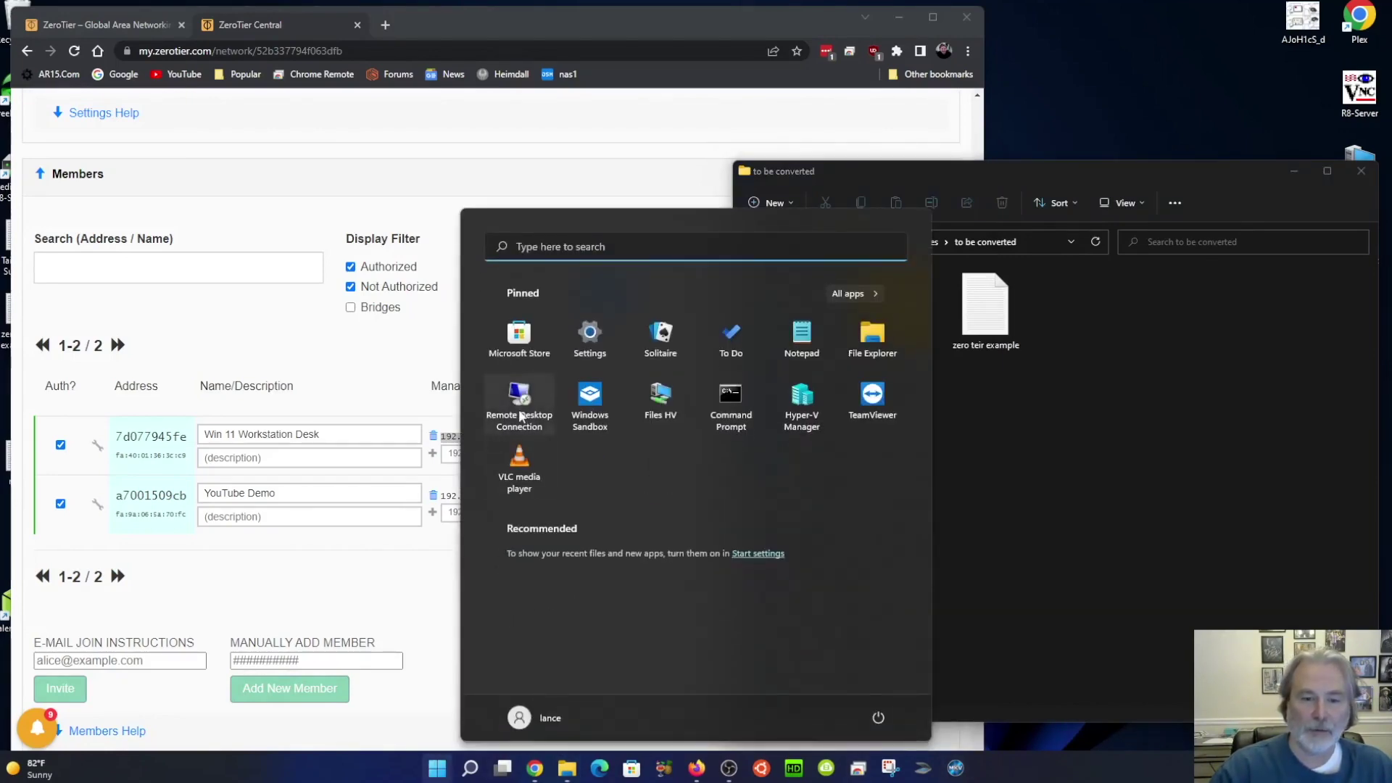
click(520, 396)
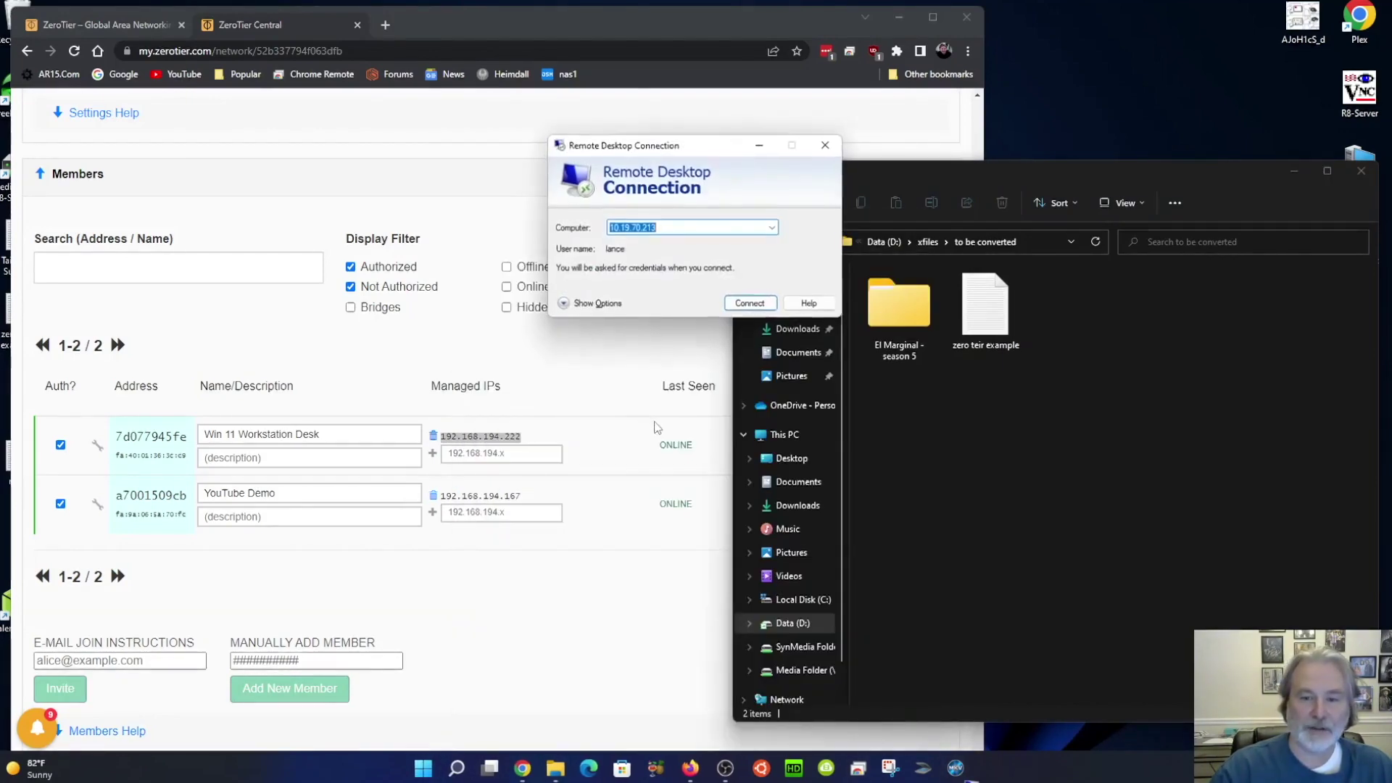
click(673, 230)
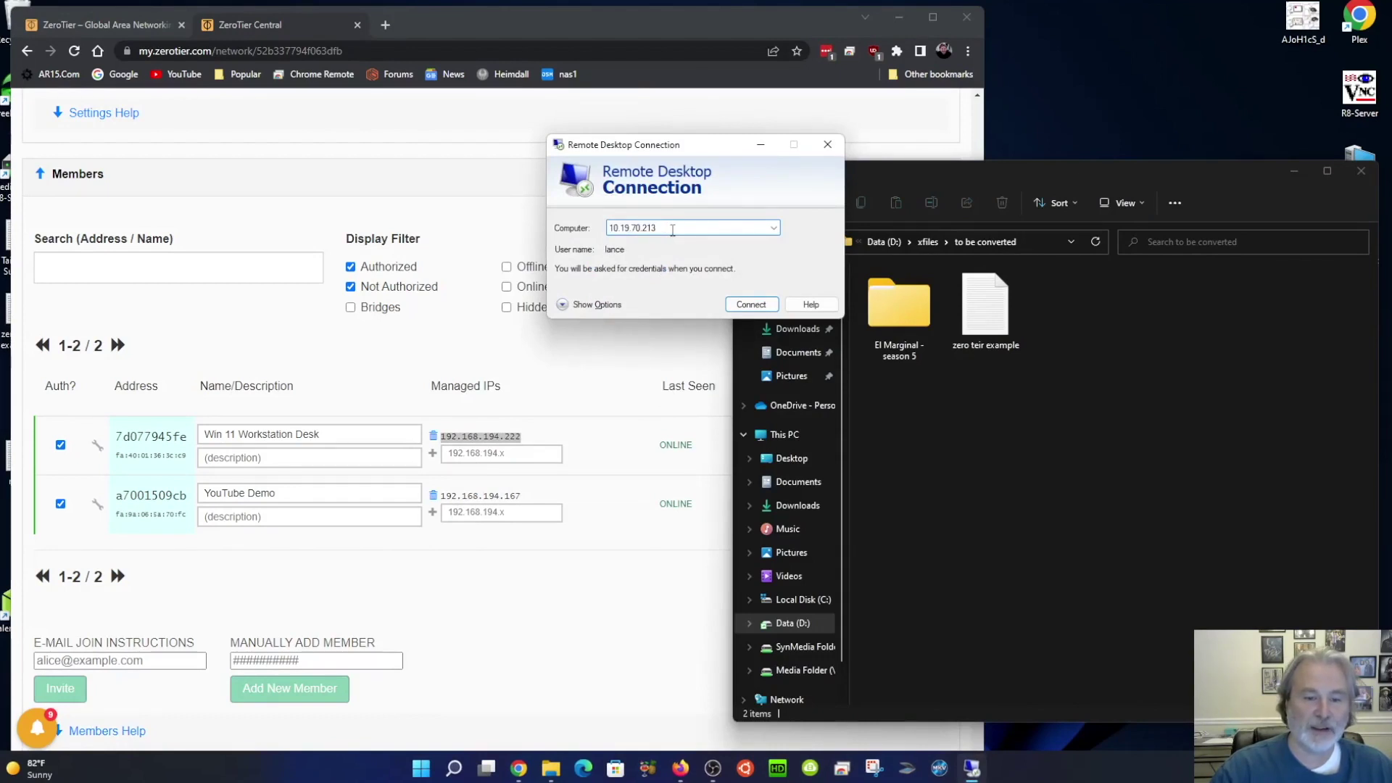
drag(672, 230, 610, 230)
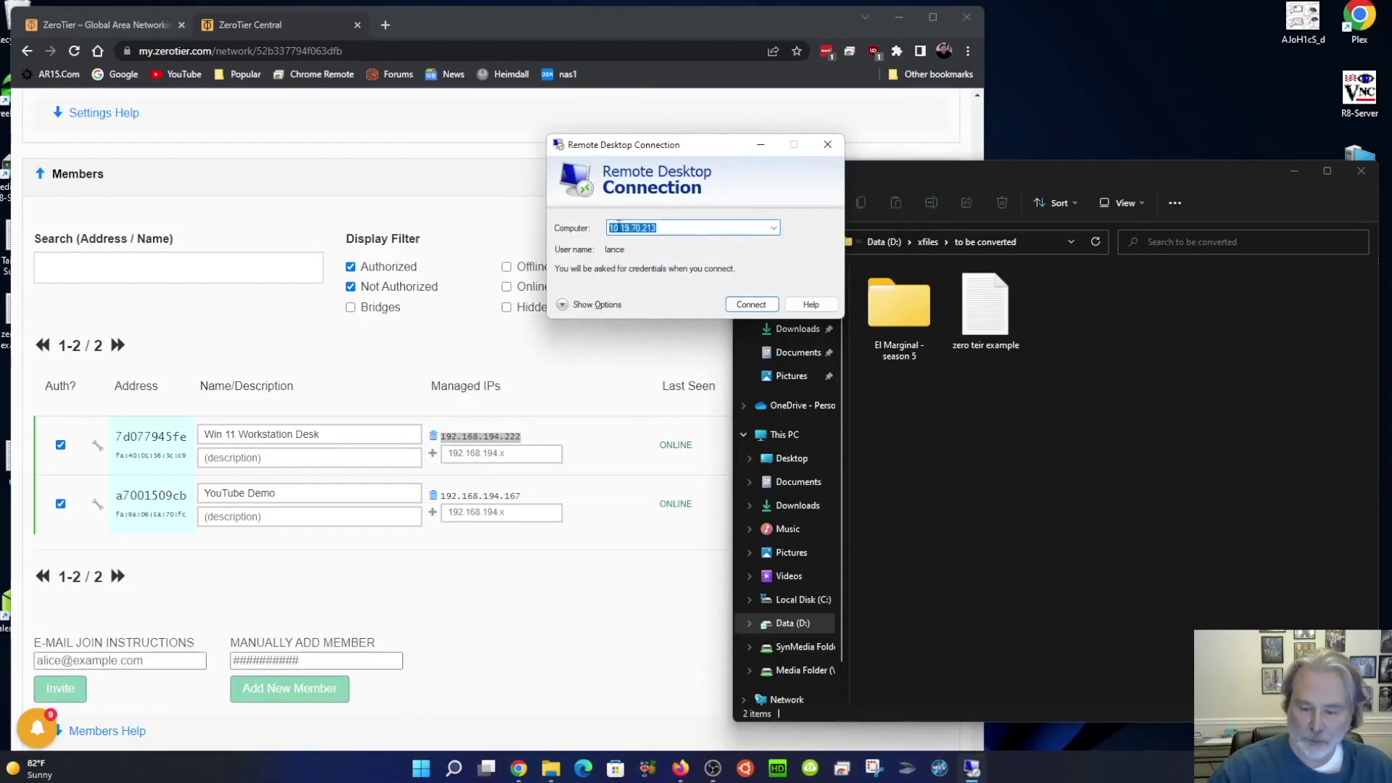
text(192.1)
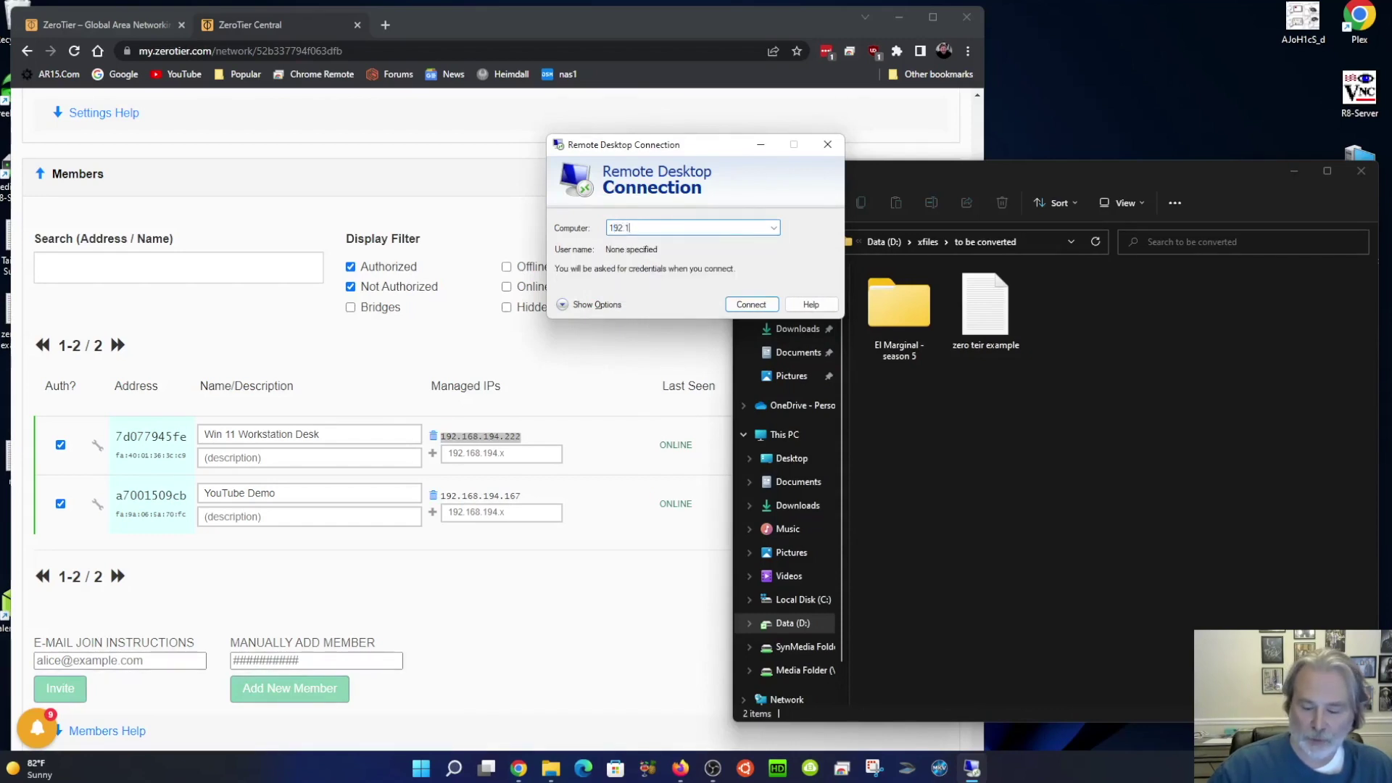
text(68.194)
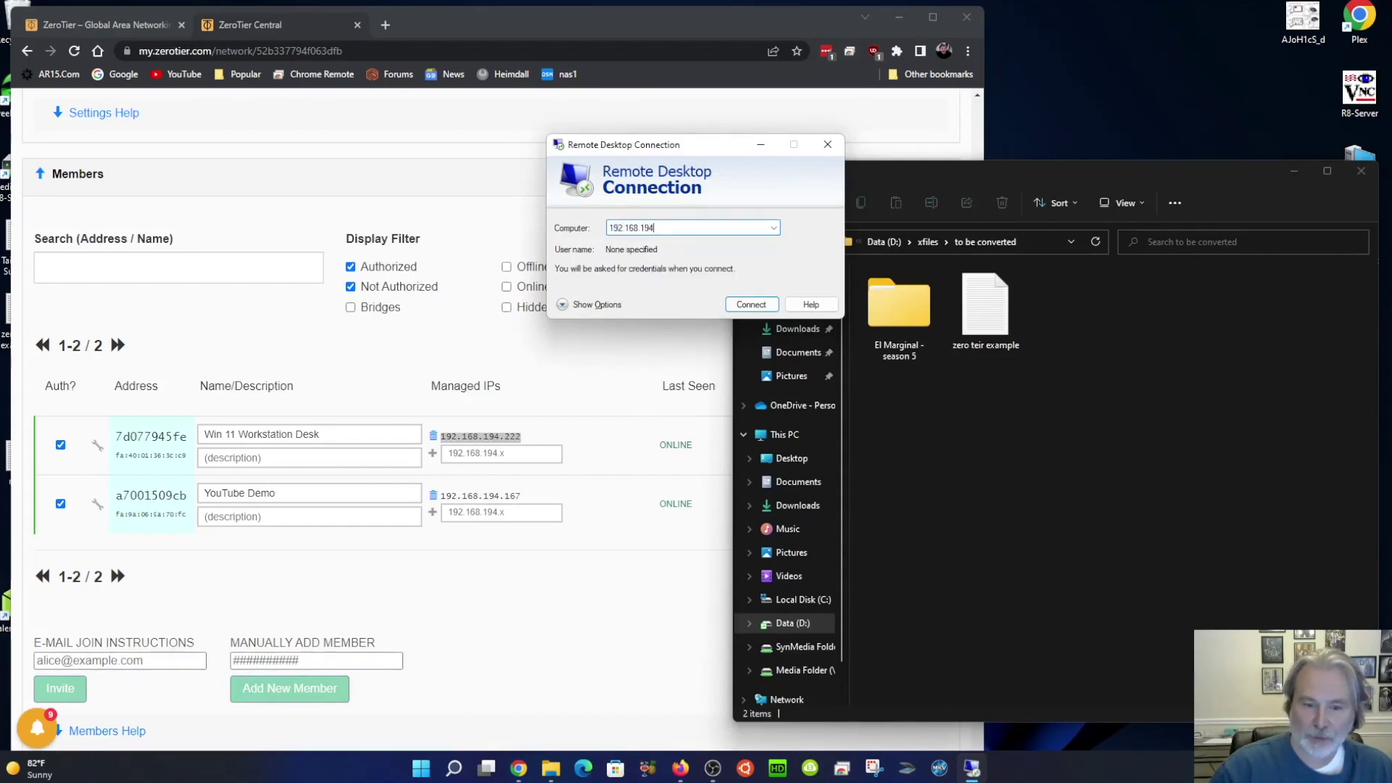
text(.167)
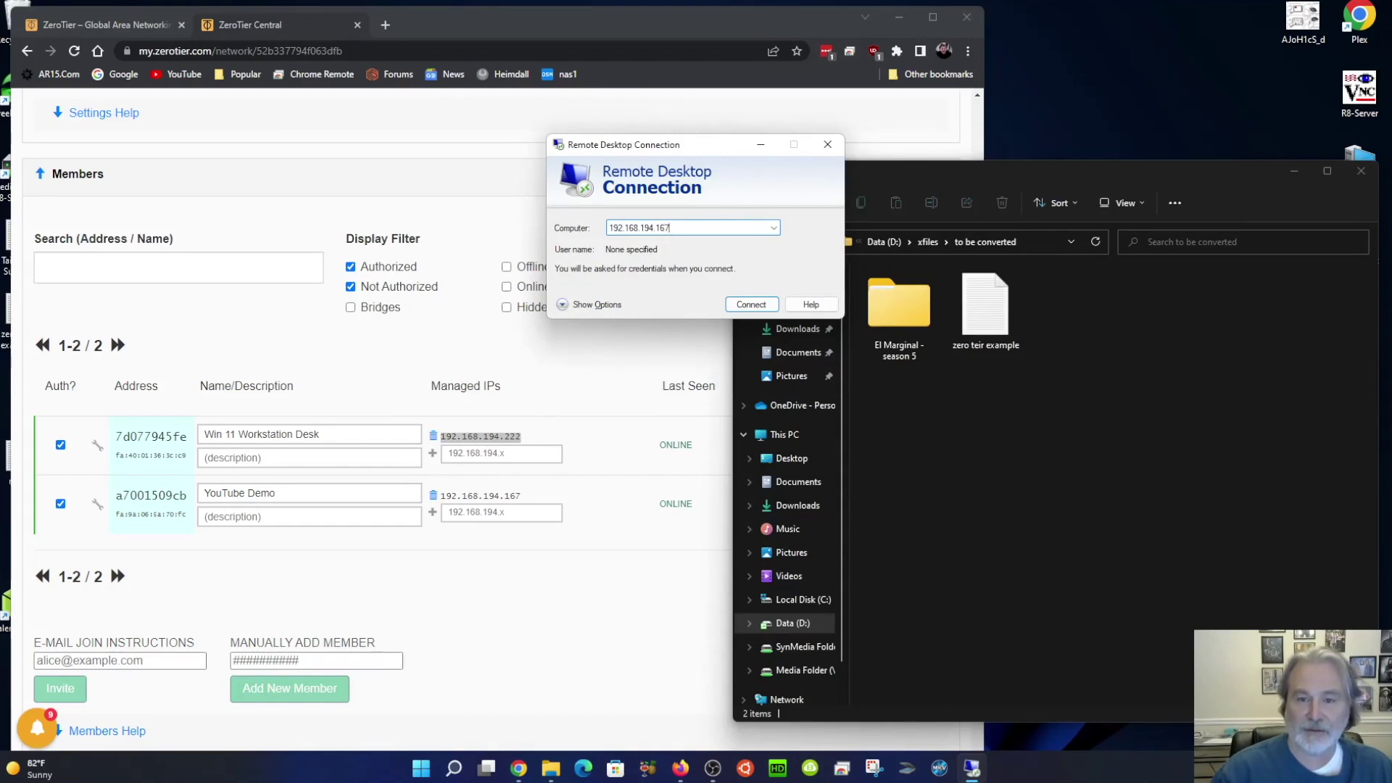
click(762, 309)
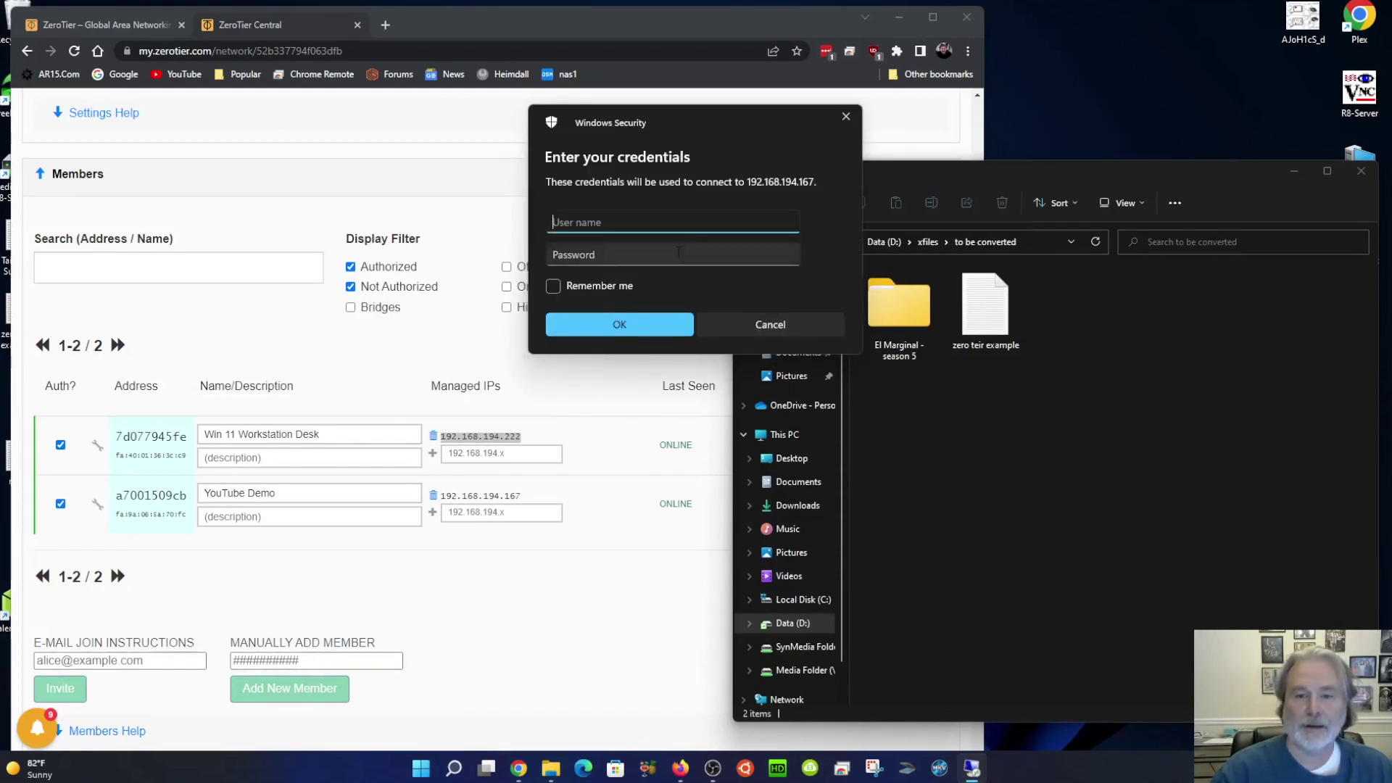
Sign in with the account's user name and password and accept the certificate warning.
text(lance)
key(Tab)
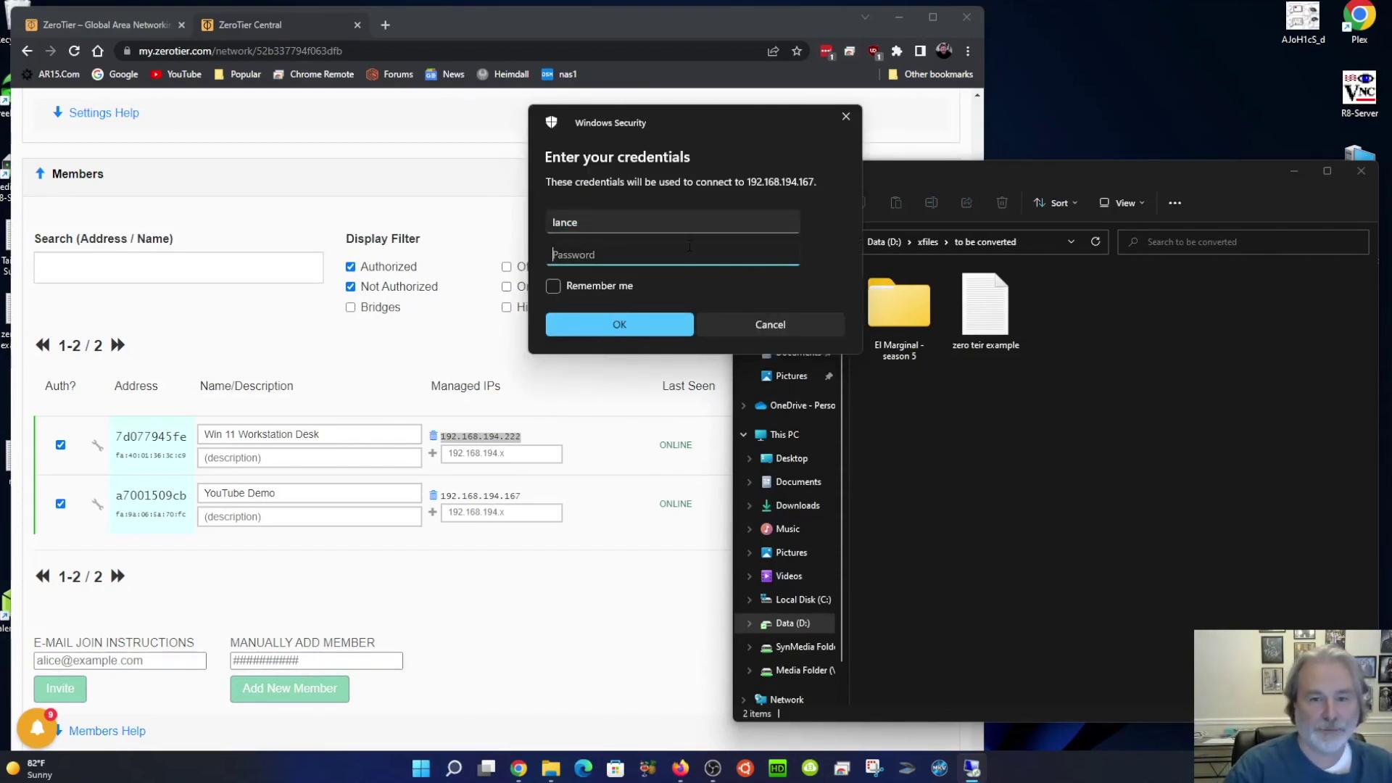
text(••••••••••)
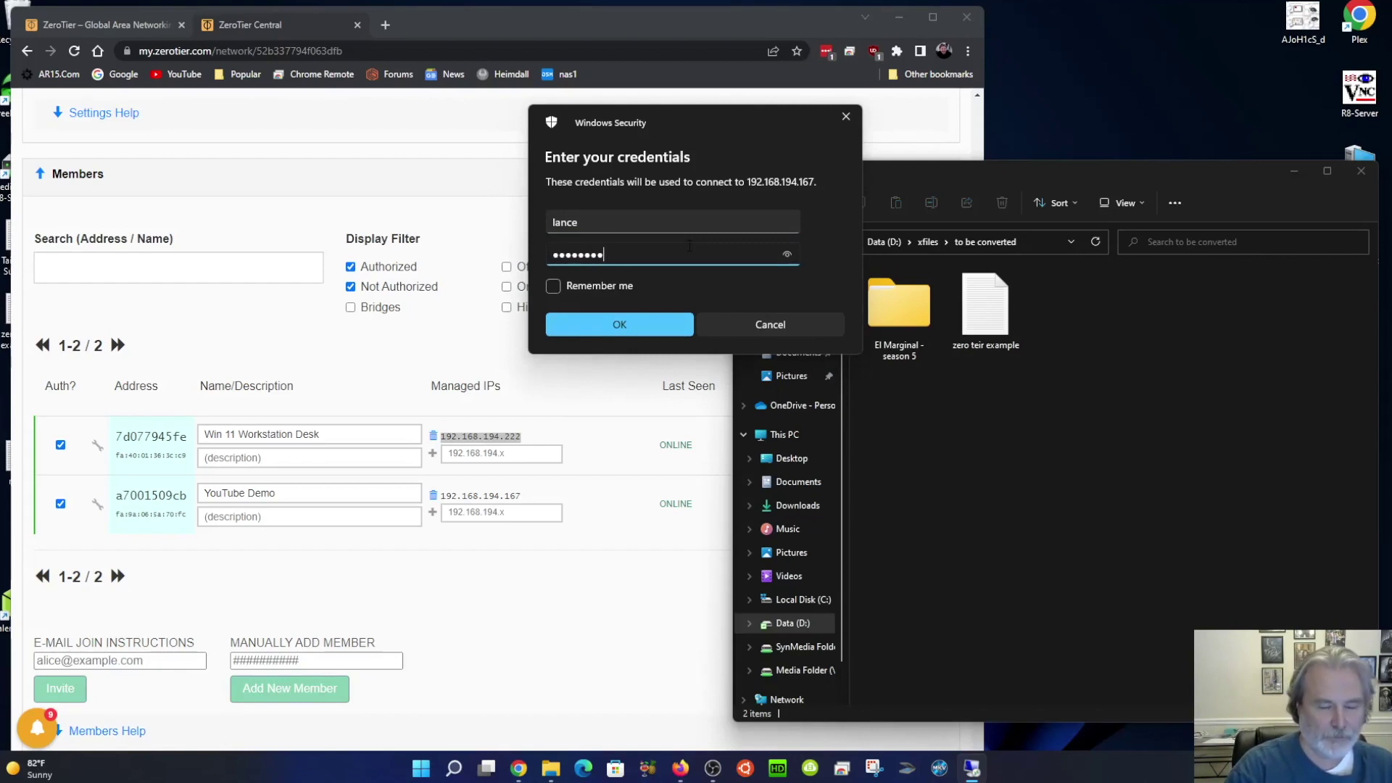
key(Return)
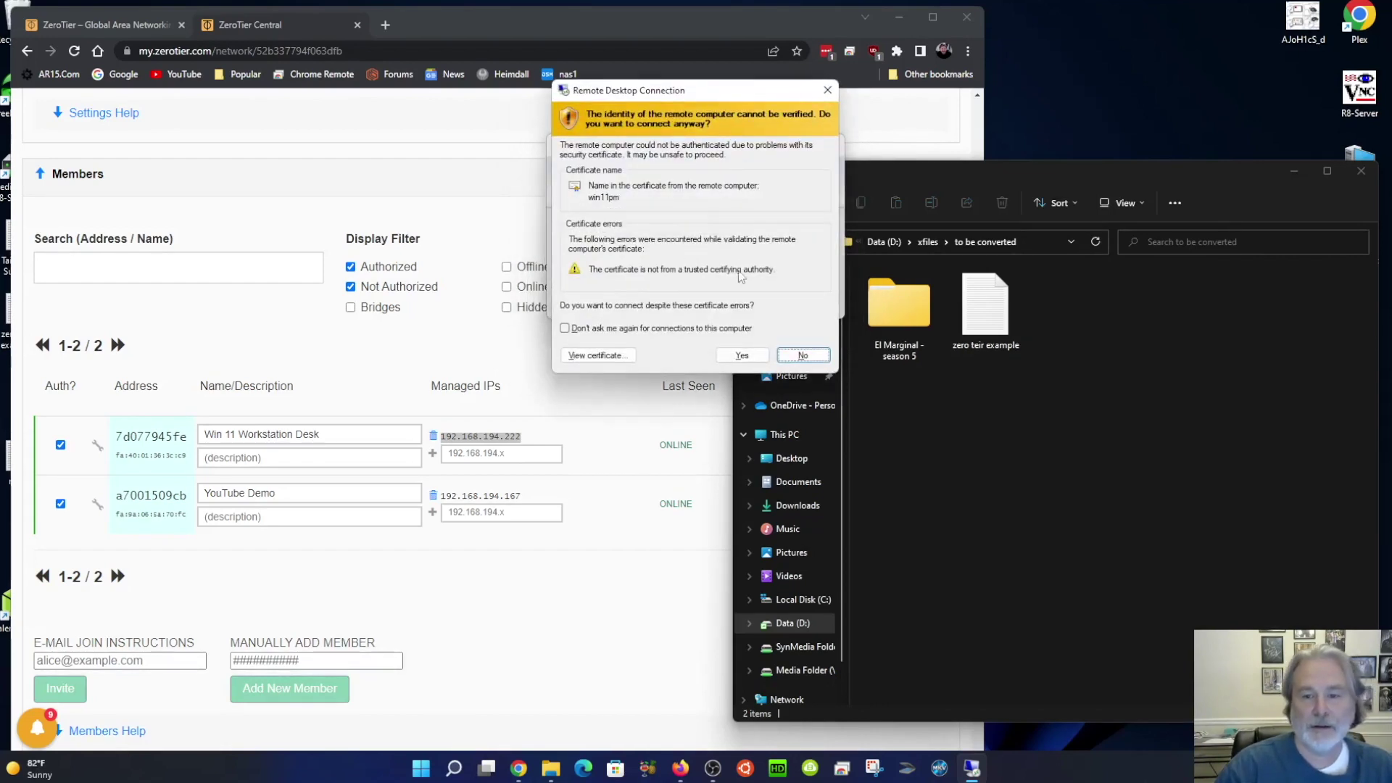
click(741, 355)
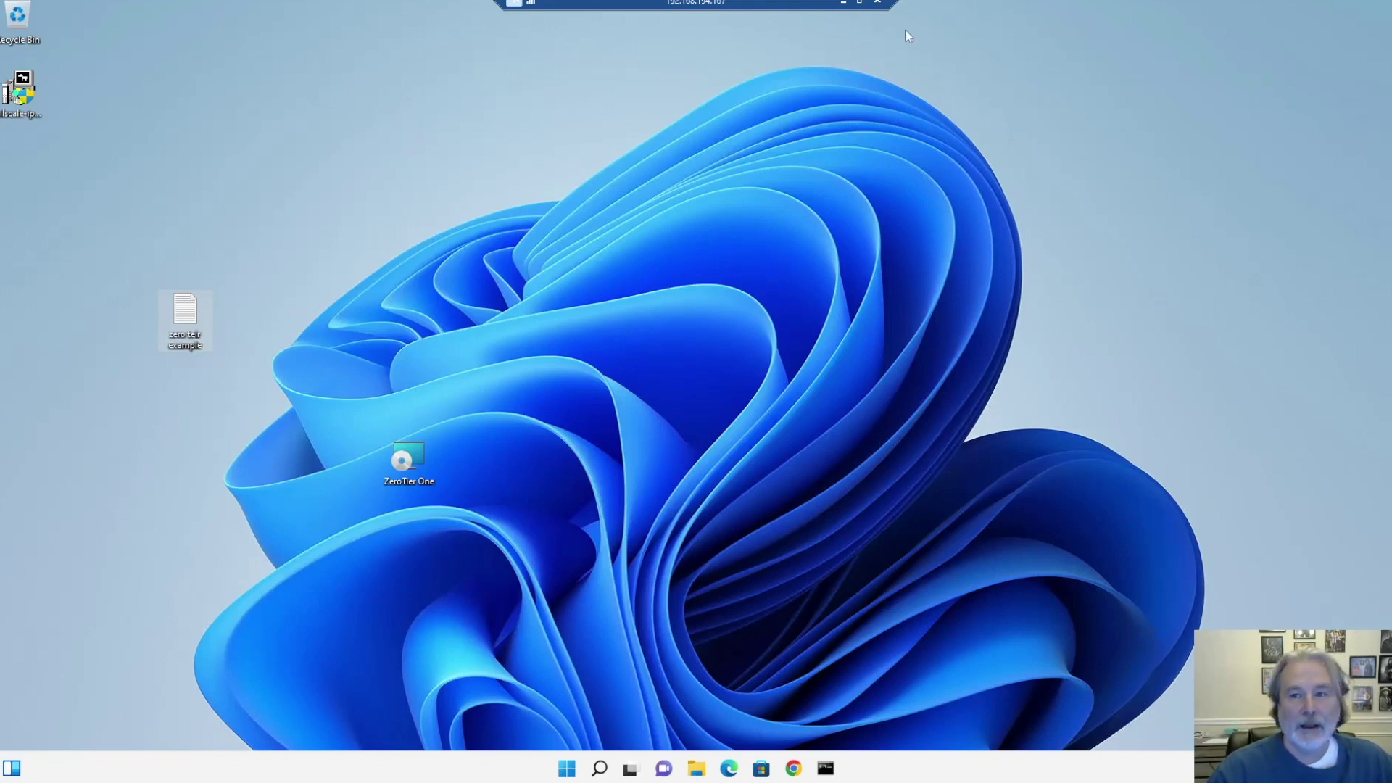
Minimize the Remote Desktop session to reveal the local ZeroTier Central members page.
click(842, 6)
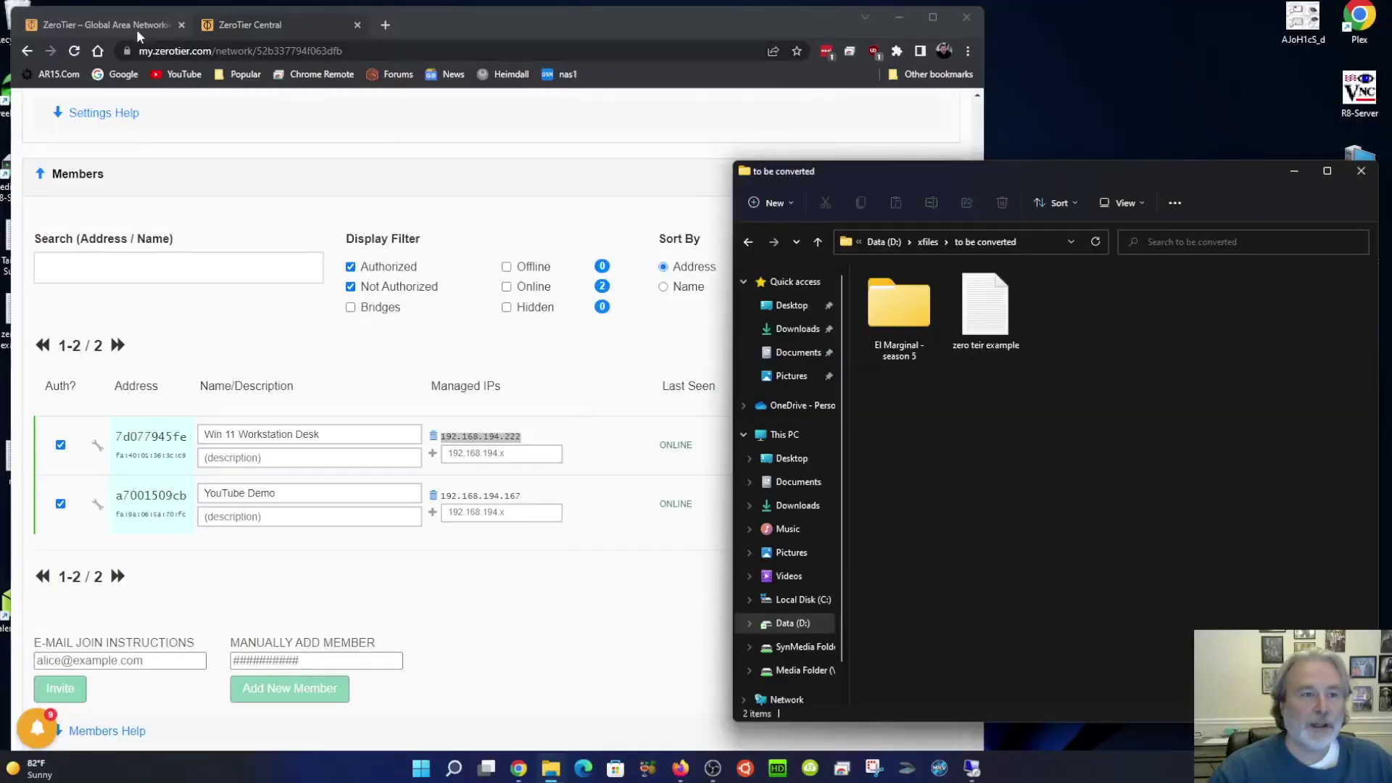
Open the zerotier.com Pricing page and scroll down to the plan cards.
click(102, 25)
click(580, 118)
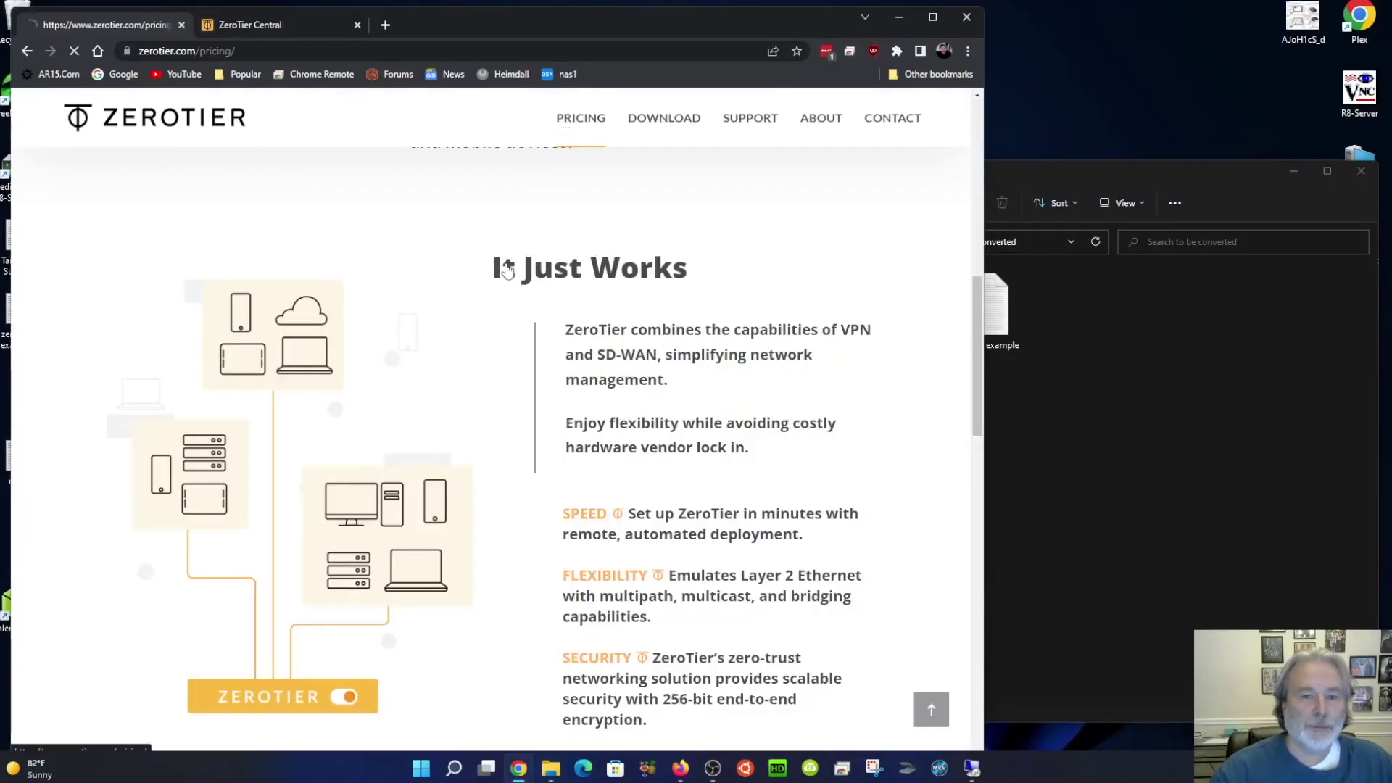
scroll(507, 261, down, 3)
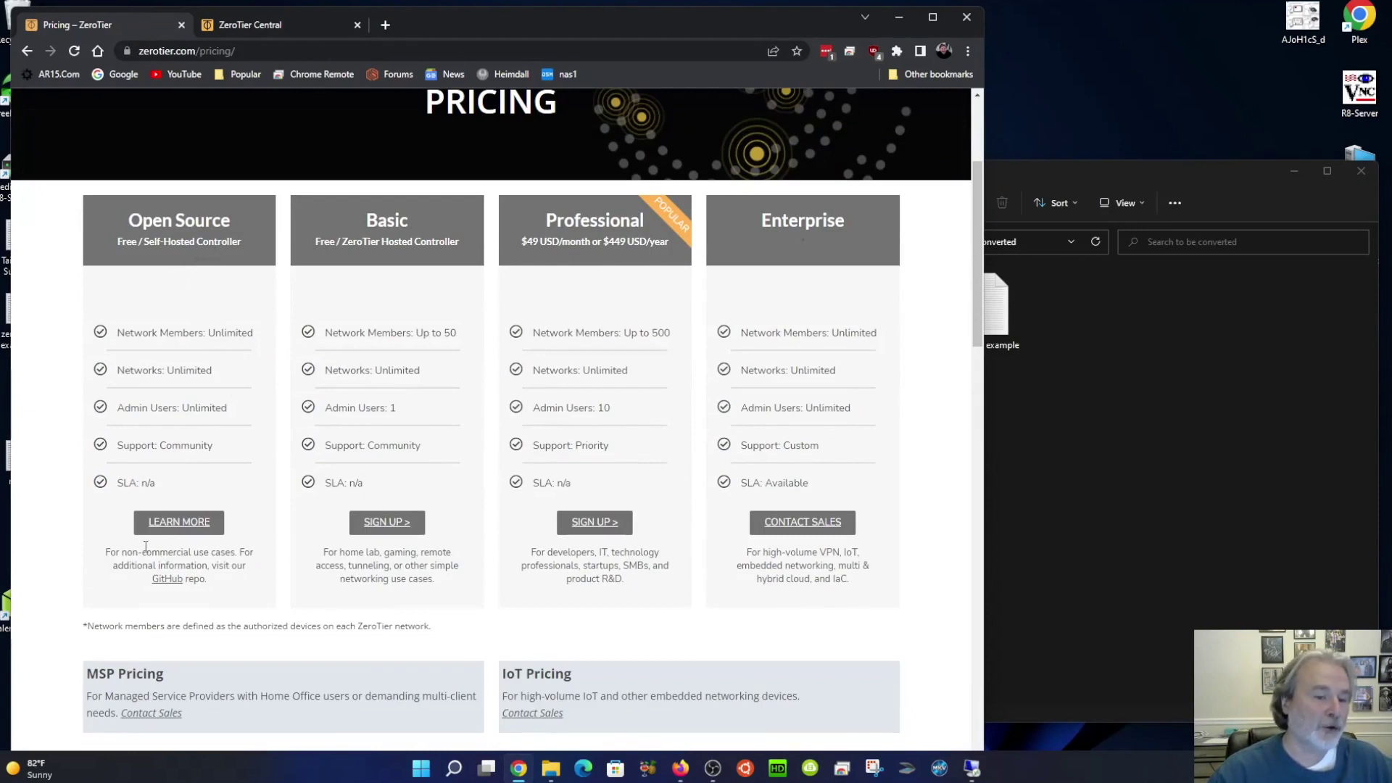
Highlight the Basic plan's details: Hosted, Free, up to 50 members, unlimited networks.
drag(183, 553, 116, 552)
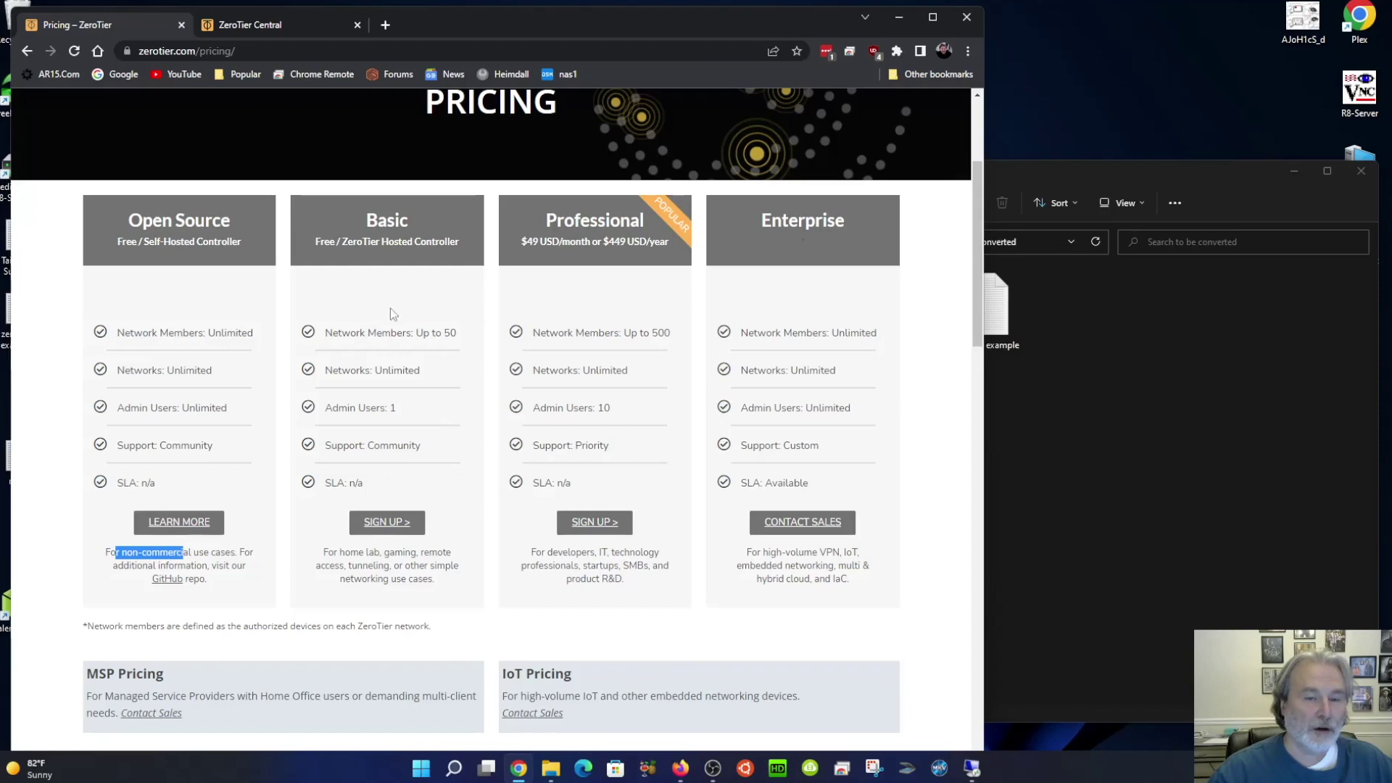
click(387, 239)
double_click(387, 240)
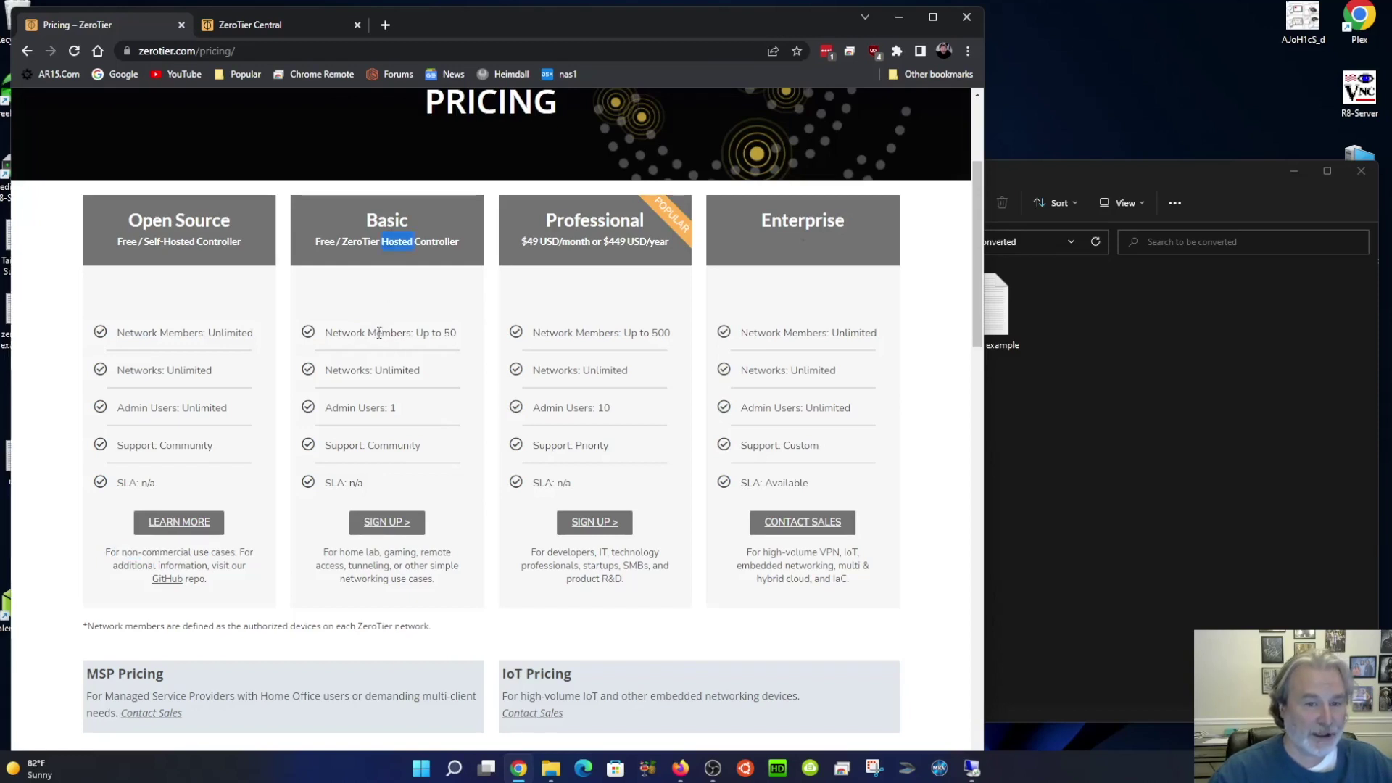
double_click(326, 243)
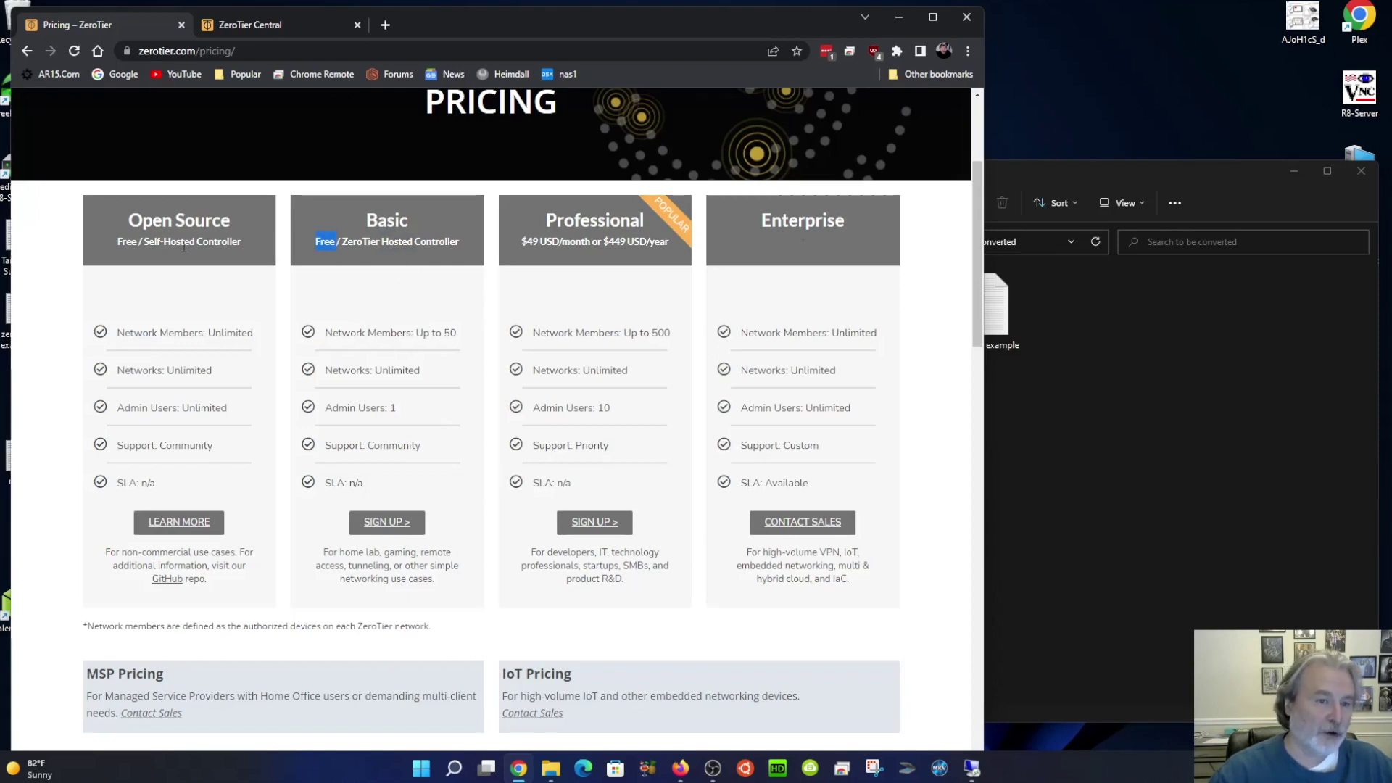
drag(411, 330, 456, 333)
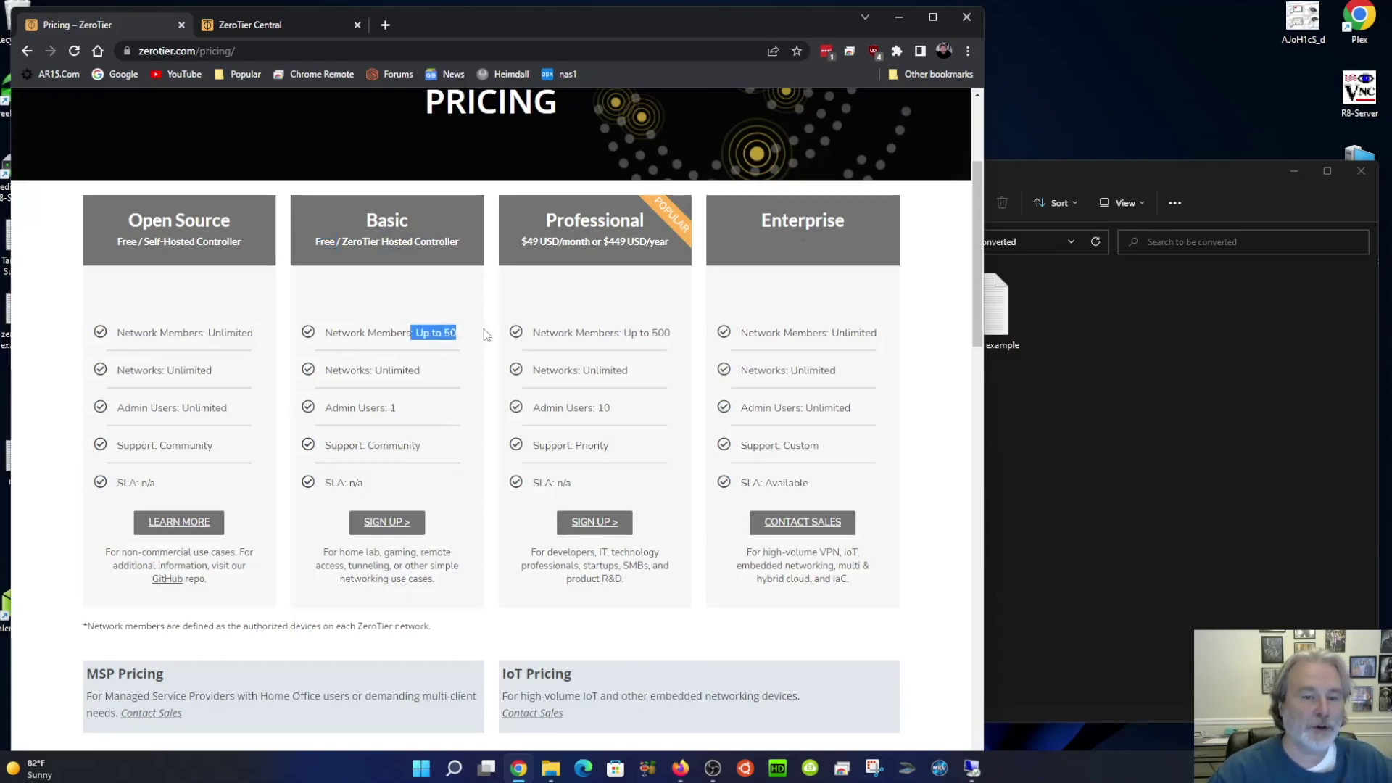
double_click(396, 371)
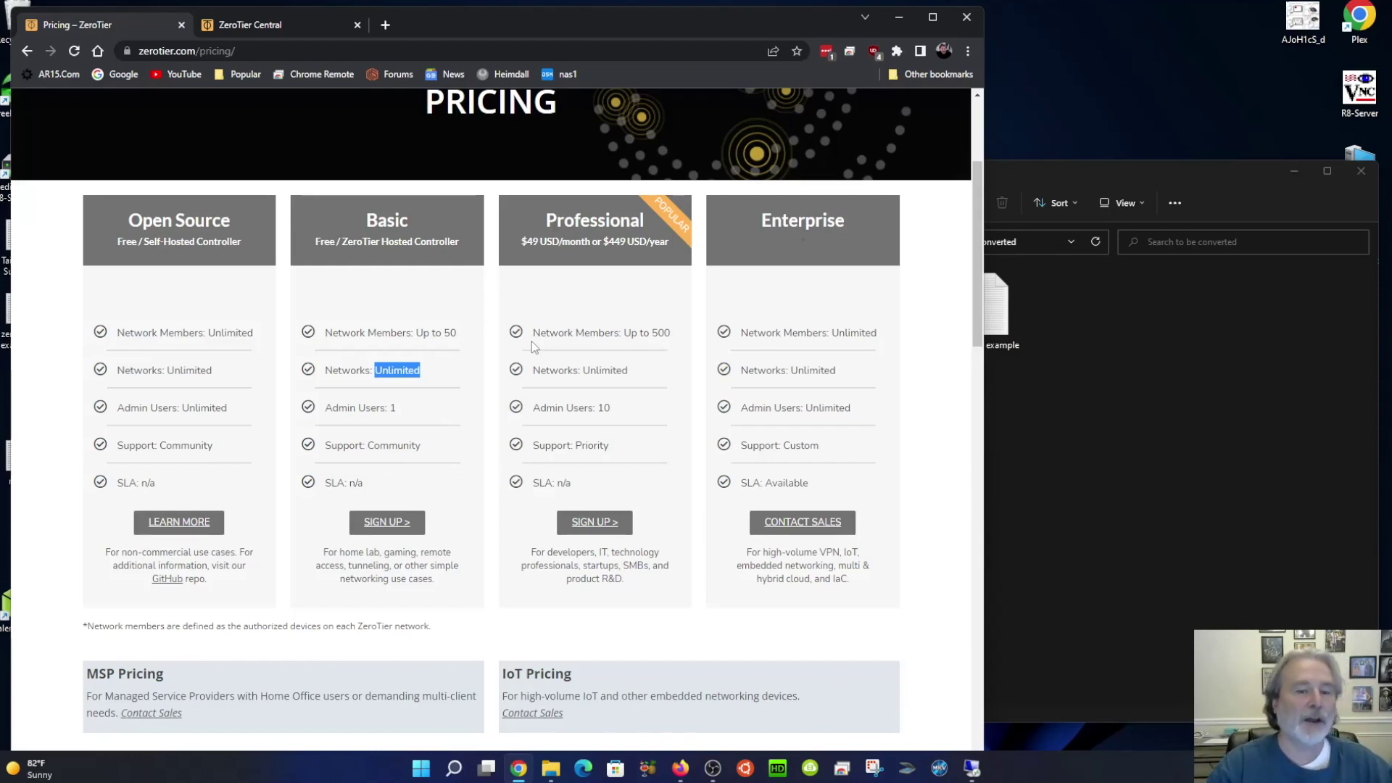
click(445, 332)
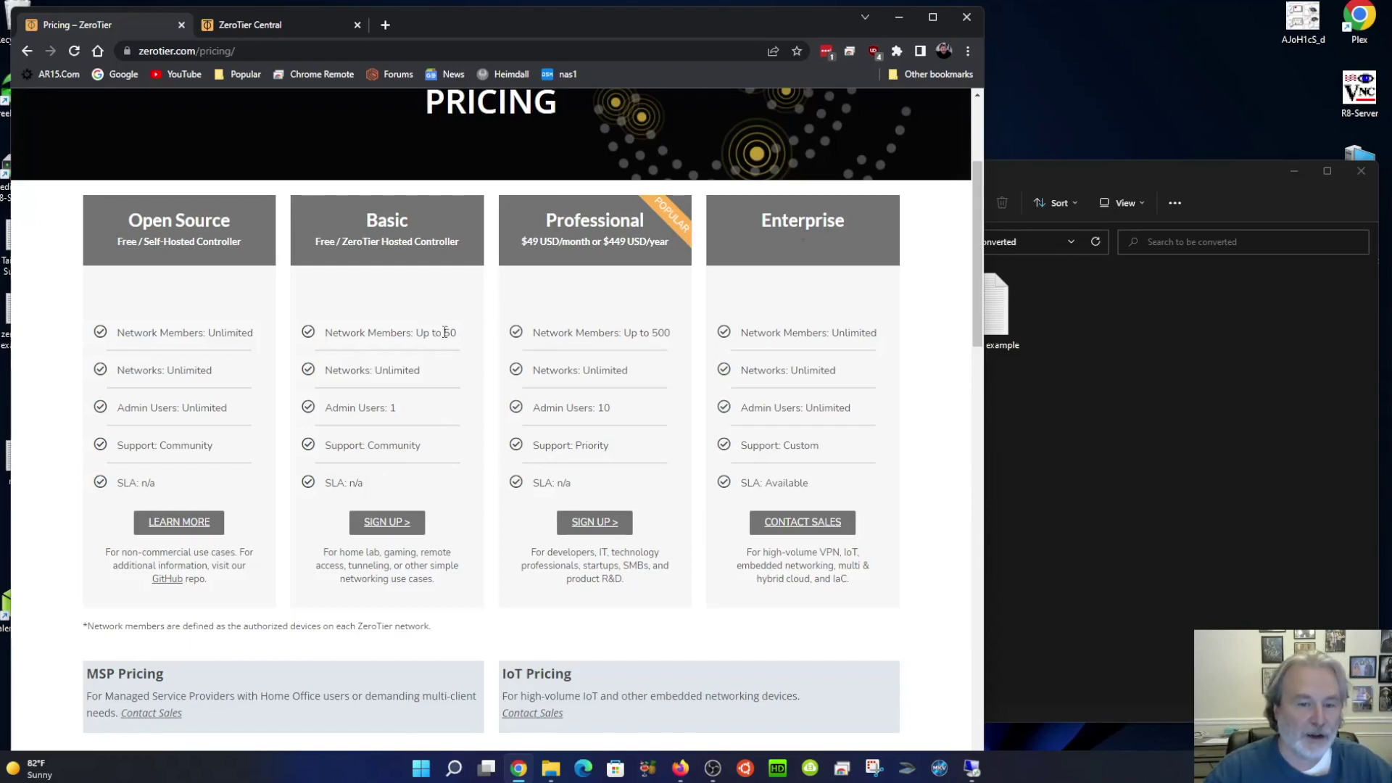
drag(444, 332, 472, 333)
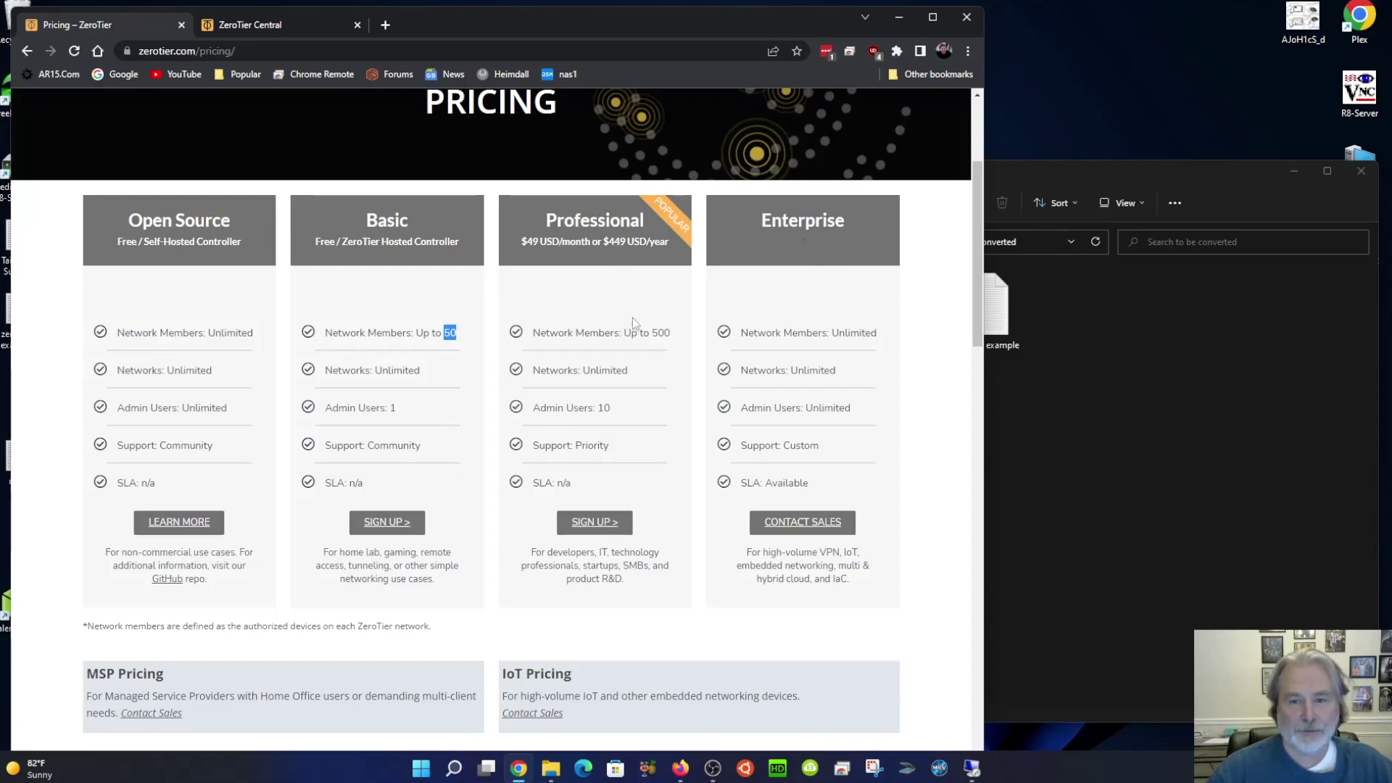
click(626, 248)
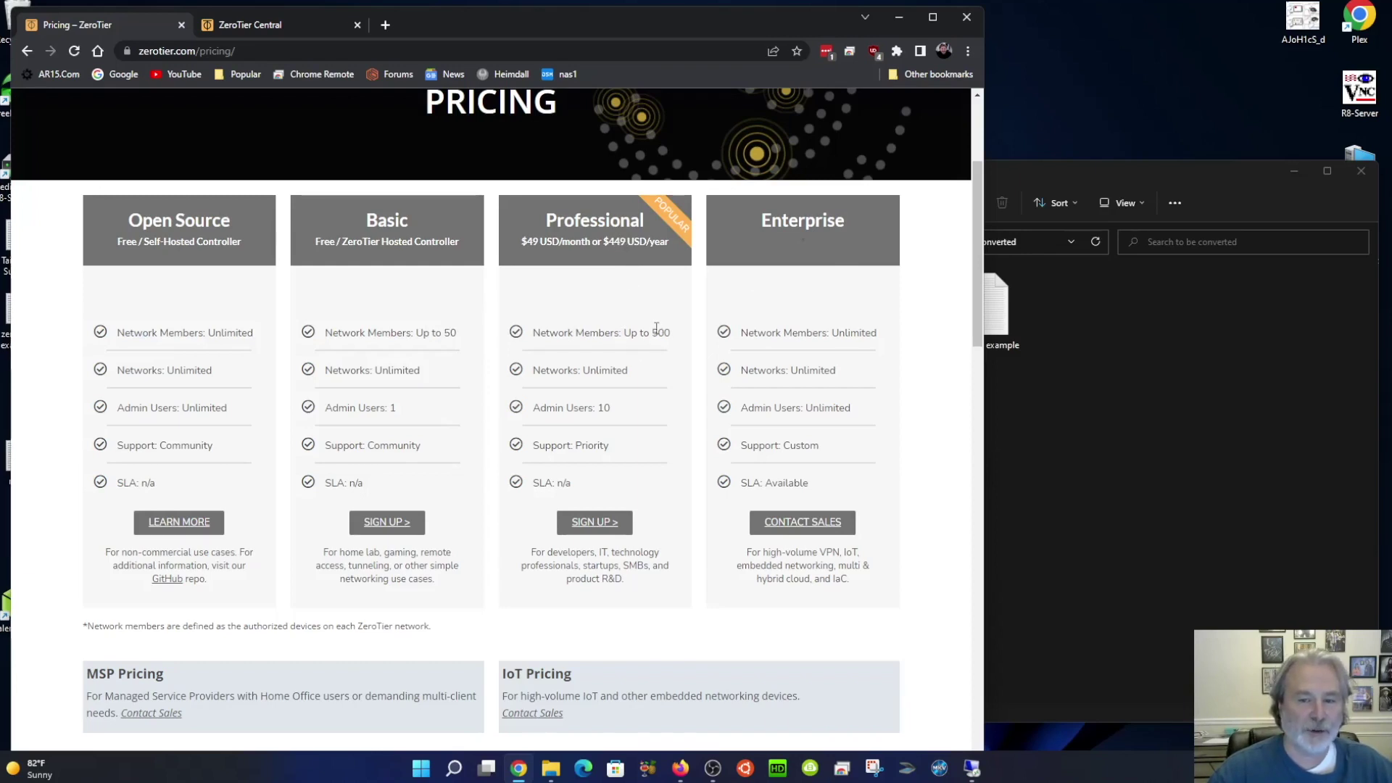
drag(652, 331, 665, 331)
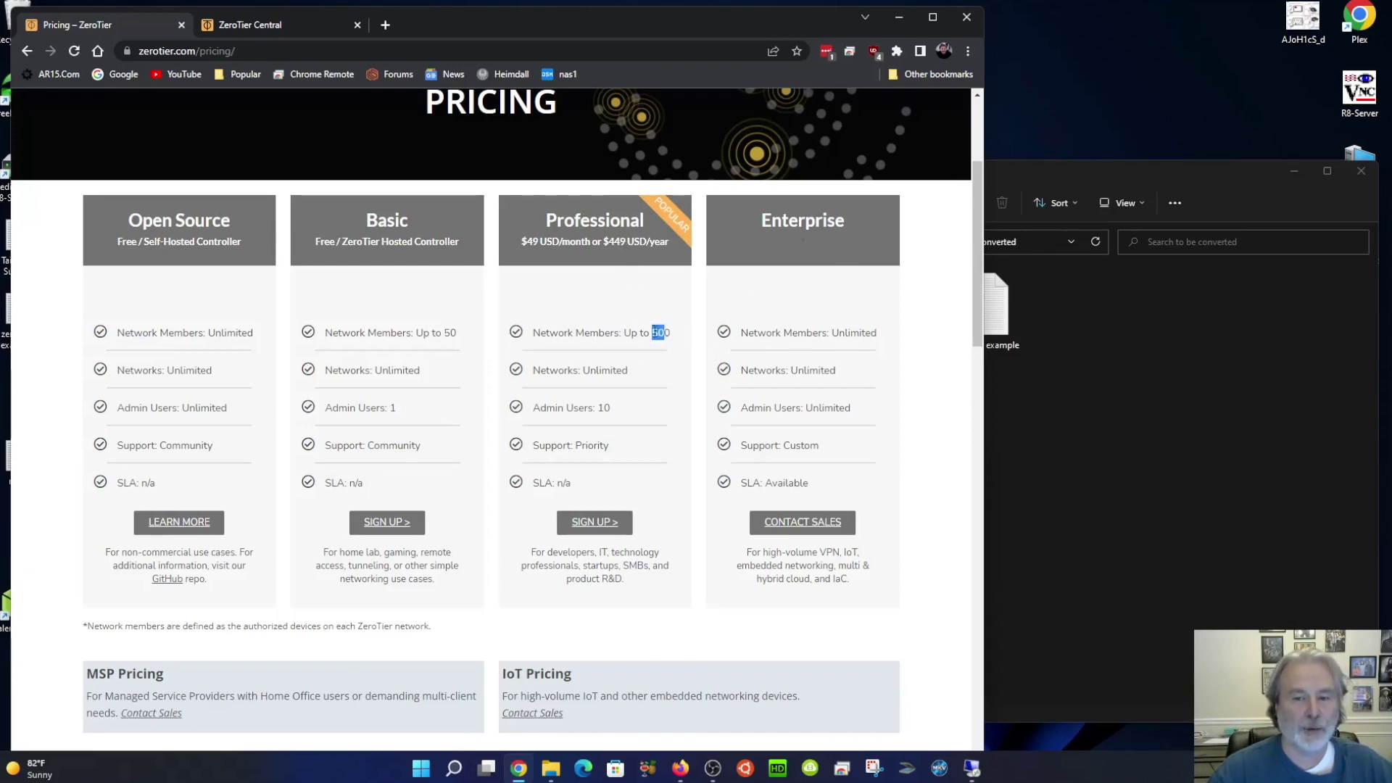
click(651, 332)
drag(650, 332, 672, 332)
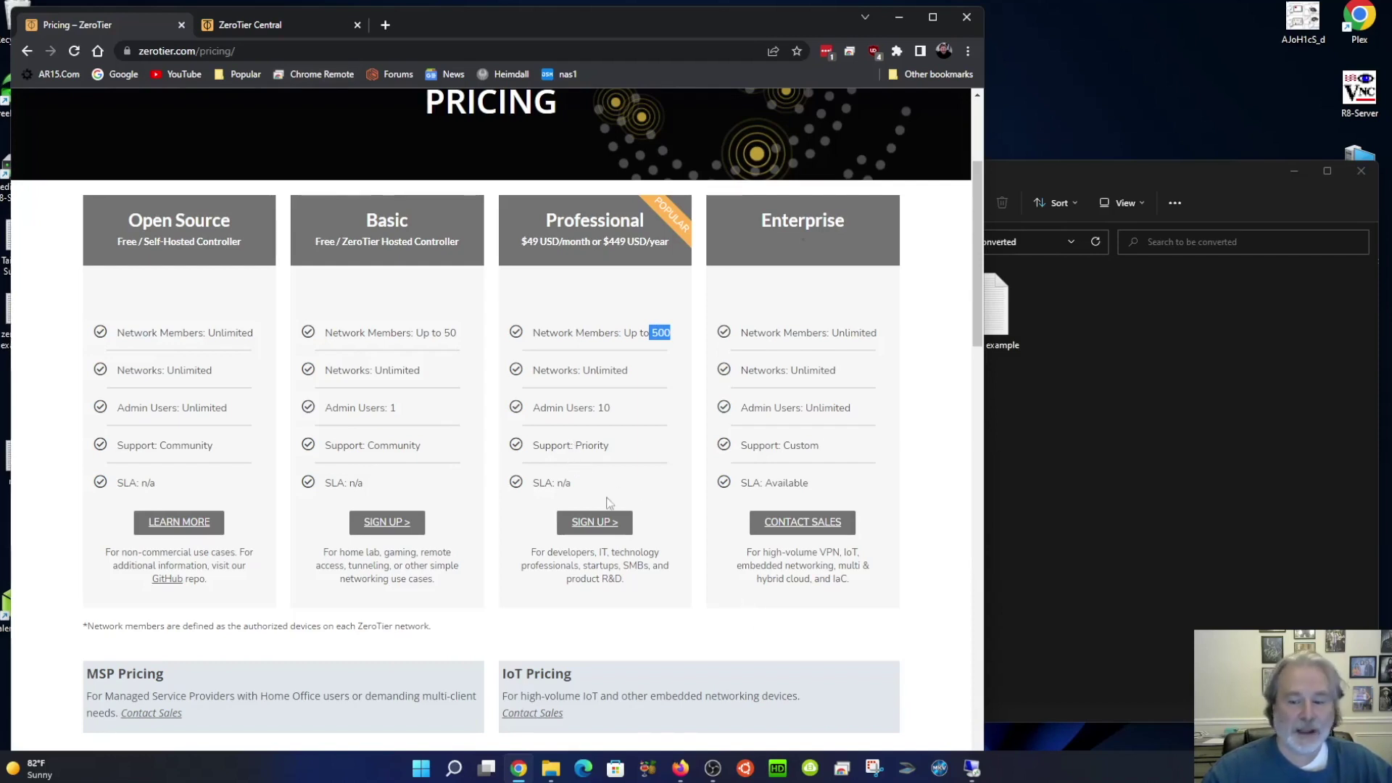
Glance at the ZeroTier Central members page, then return to the Remote Desktop session.
click(316, 29)
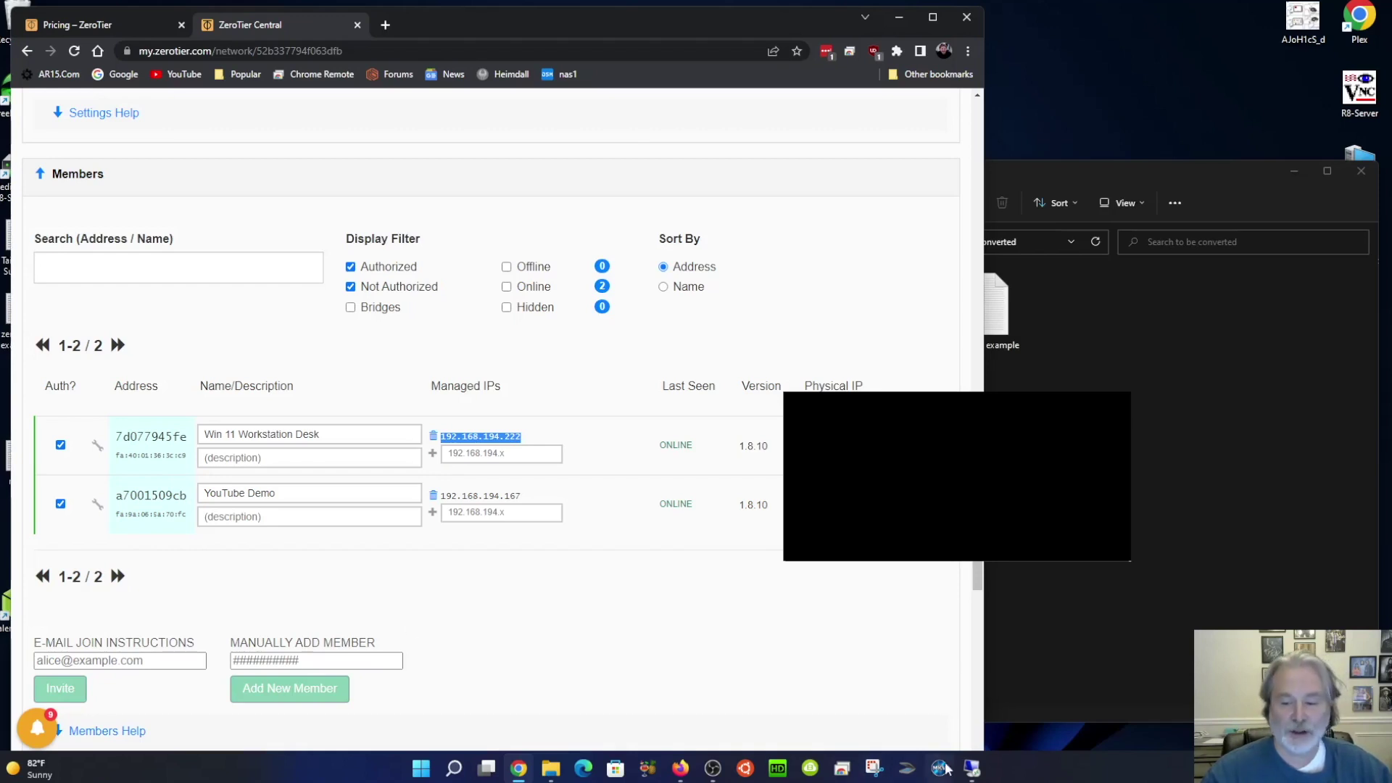
mouse_move(970, 769)
click(975, 728)
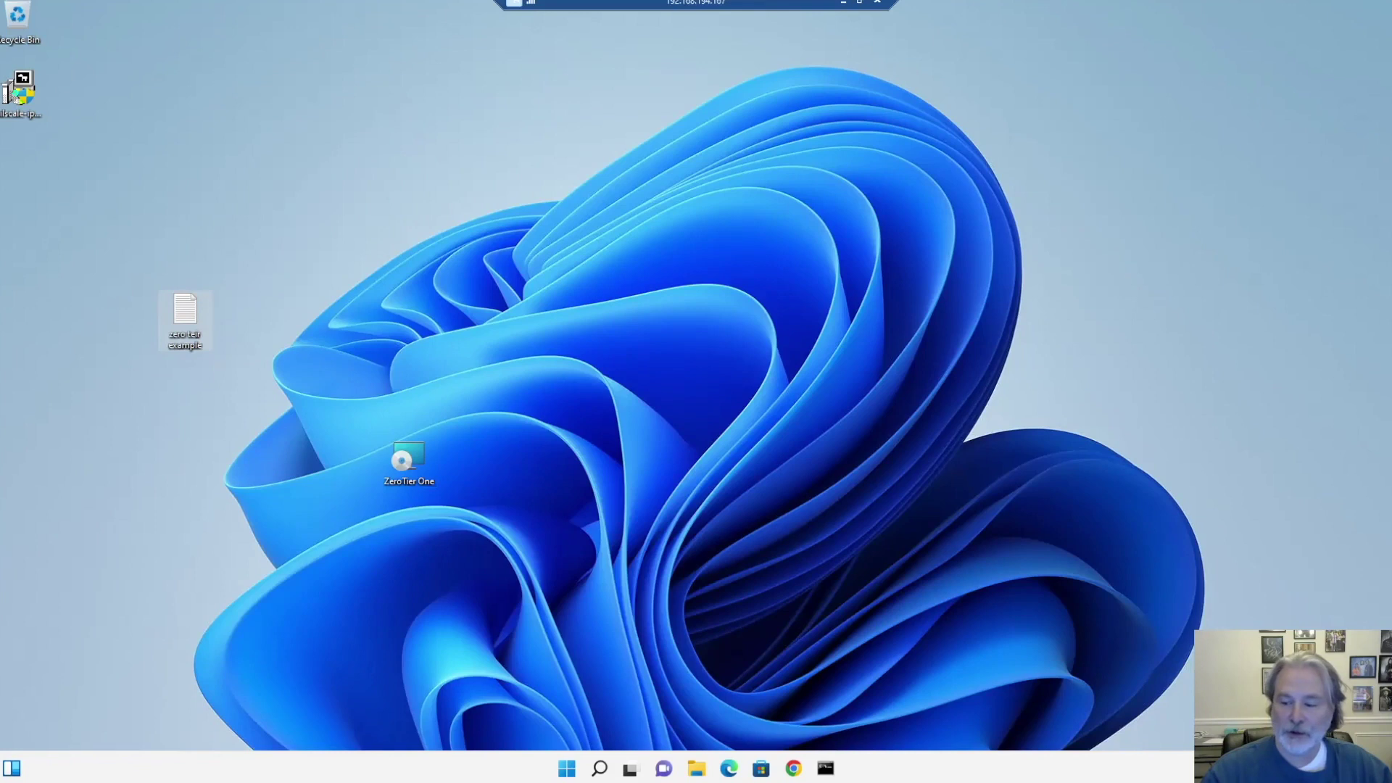
Review the remote machine's ZeroTier control panel for the YouTube Demos network, then minimize the session.
click(1232, 767)
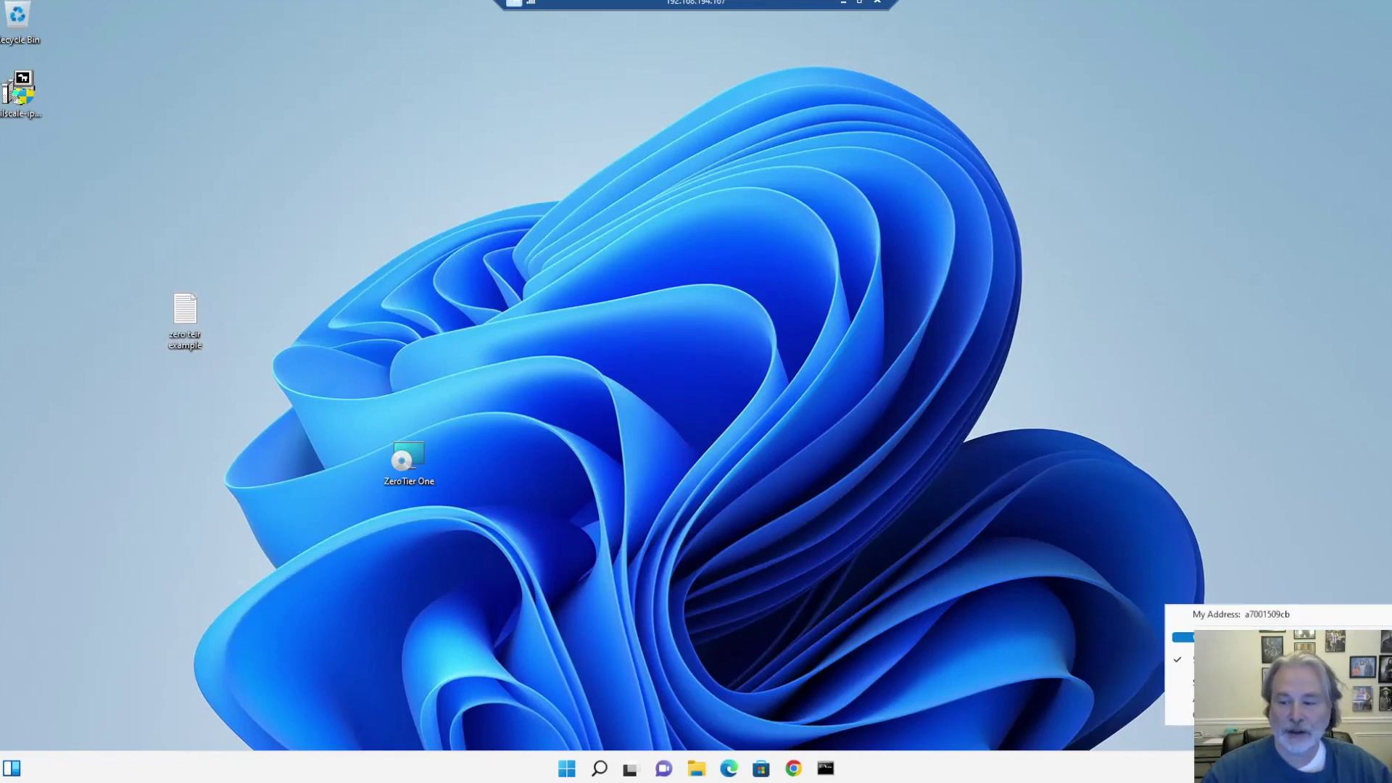
click(1218, 637)
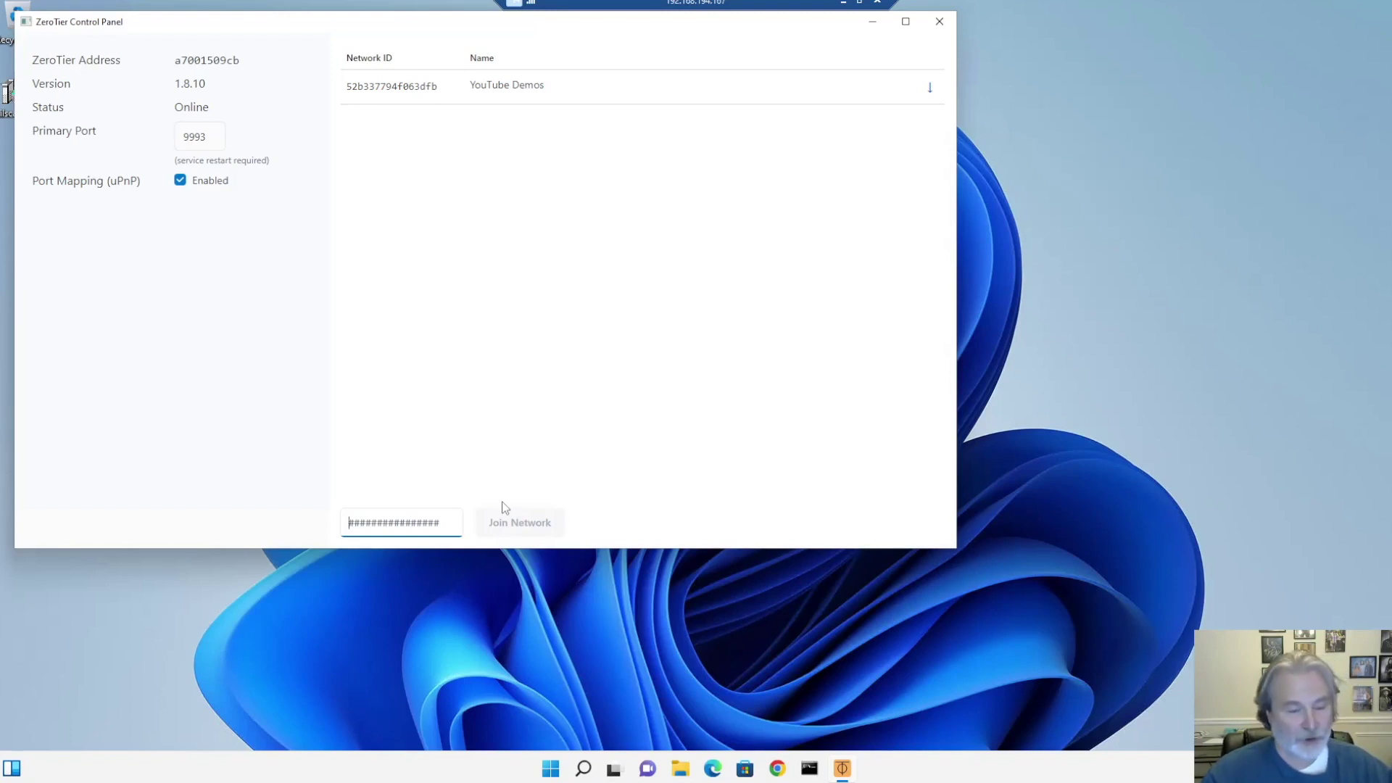
click(938, 22)
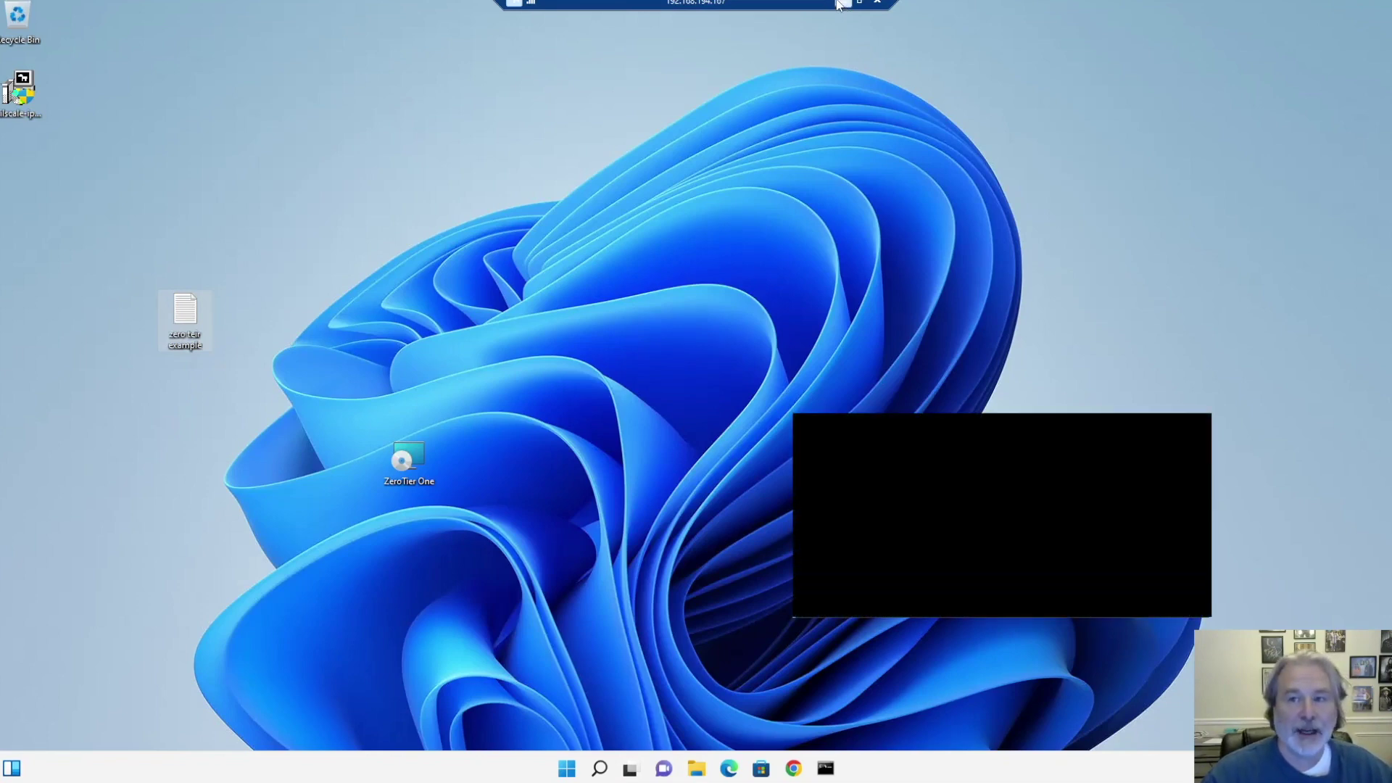
click(843, 3)
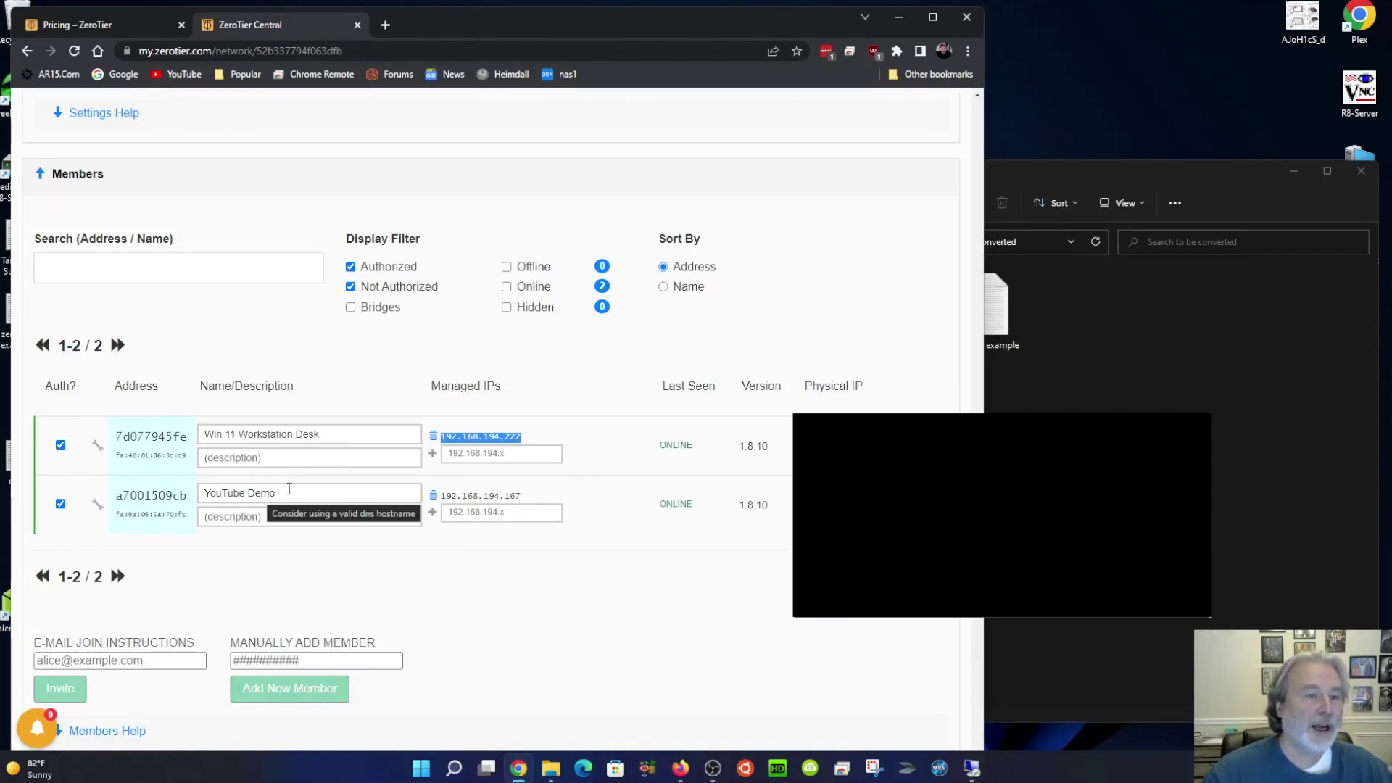
Scroll up to show both members online with IPs 192.168.194.222 and 192.168.194.167.
scroll(289, 489, up, 1)
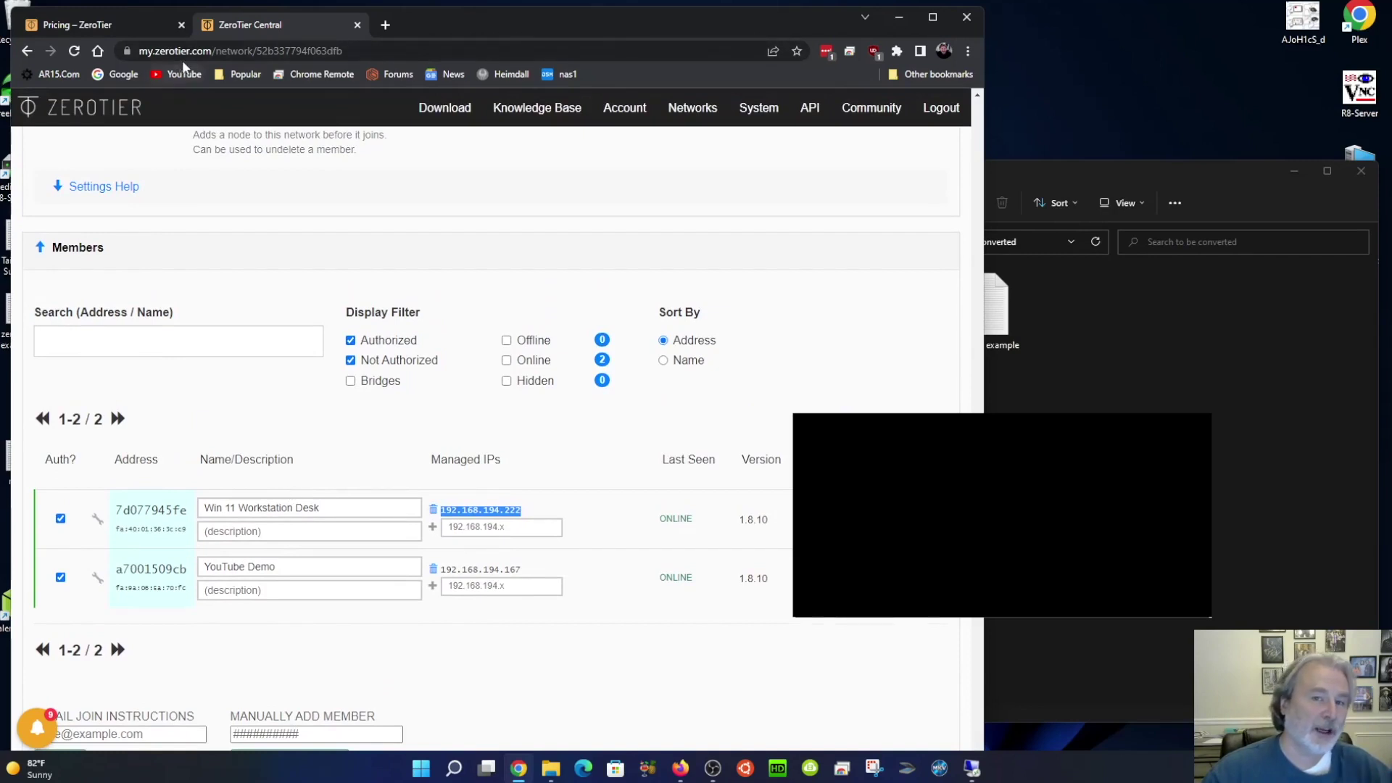